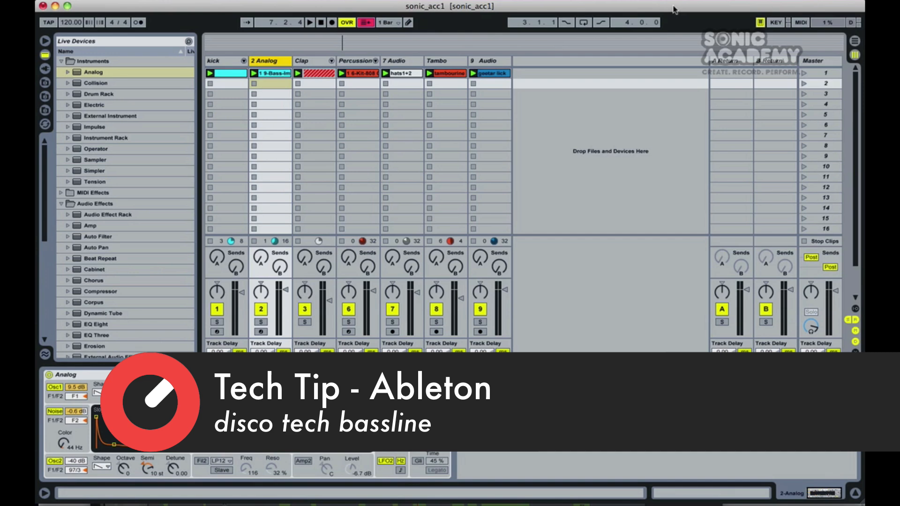
- Play the full session briefly to hear the complete loop and stop playback
key(space)
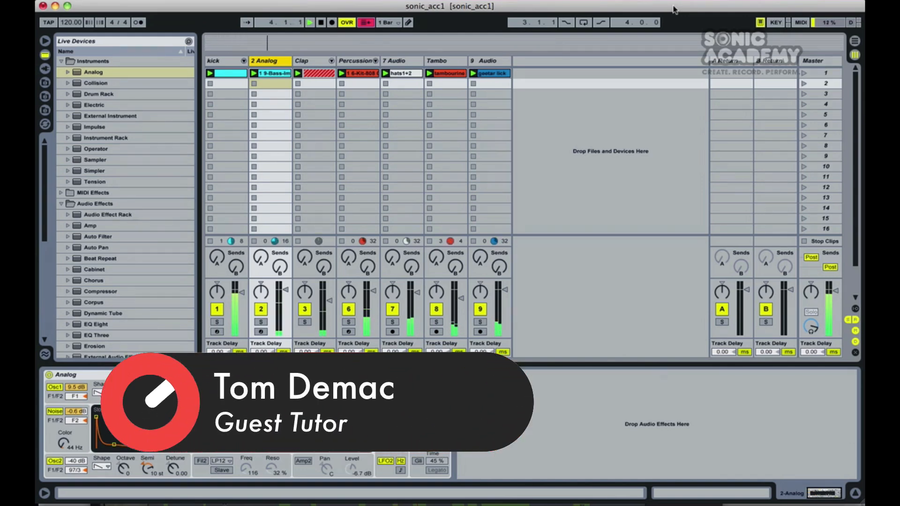
key(space)
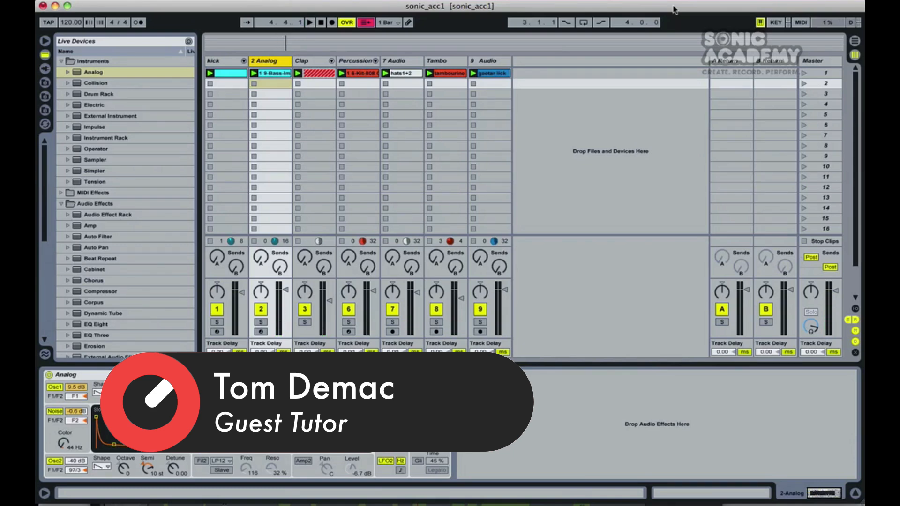
- Open the bass clip on the 2 Analog track, solo the track and audition it alone
click(274, 73)
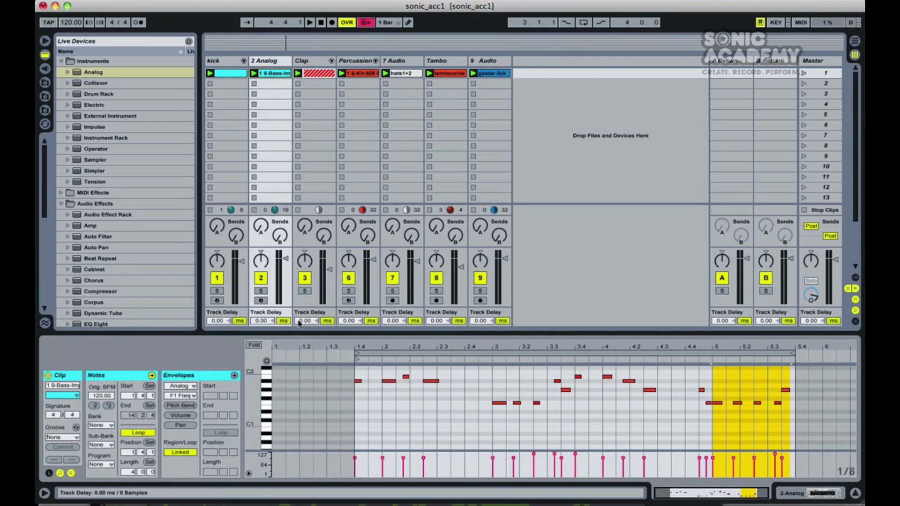
click(261, 291)
key(space)
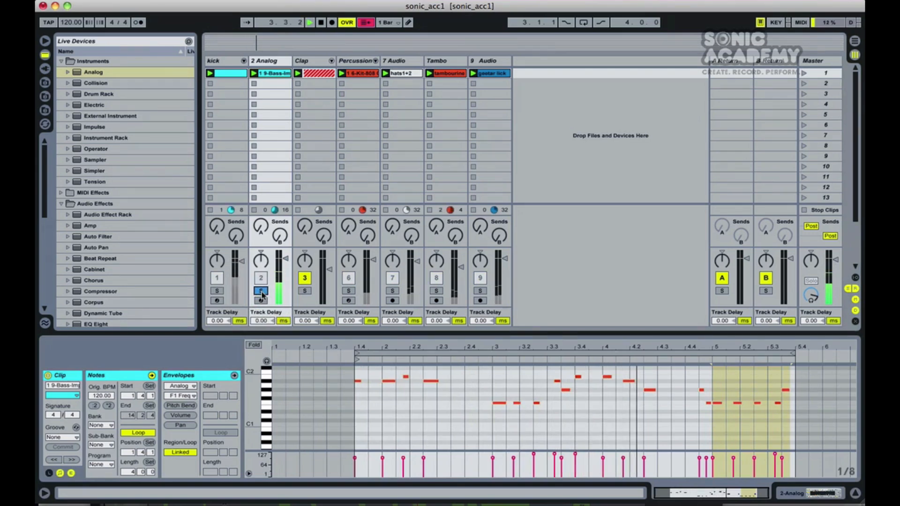
key(space)
- Show the 2 Analog track's instrument and load the Simple Bass preset from Analog's Synth Bass folder
click(276, 61)
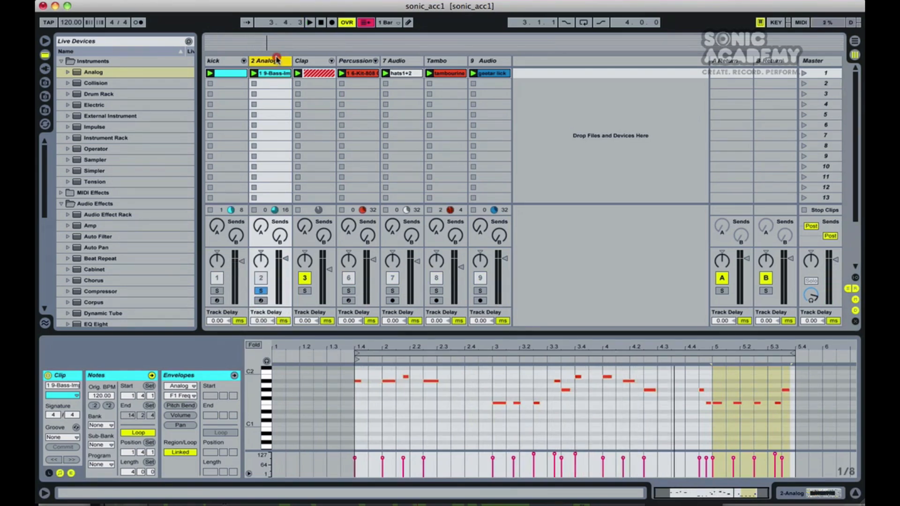
click(276, 60)
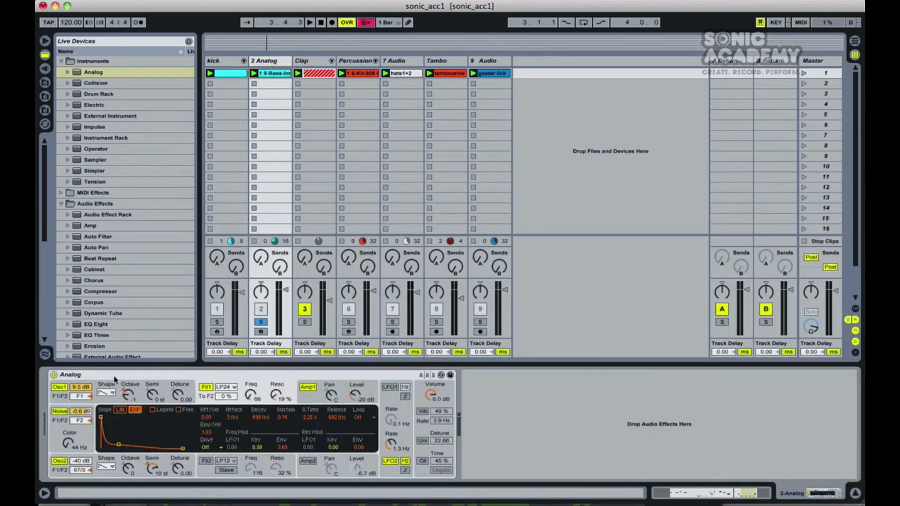
click(68, 72)
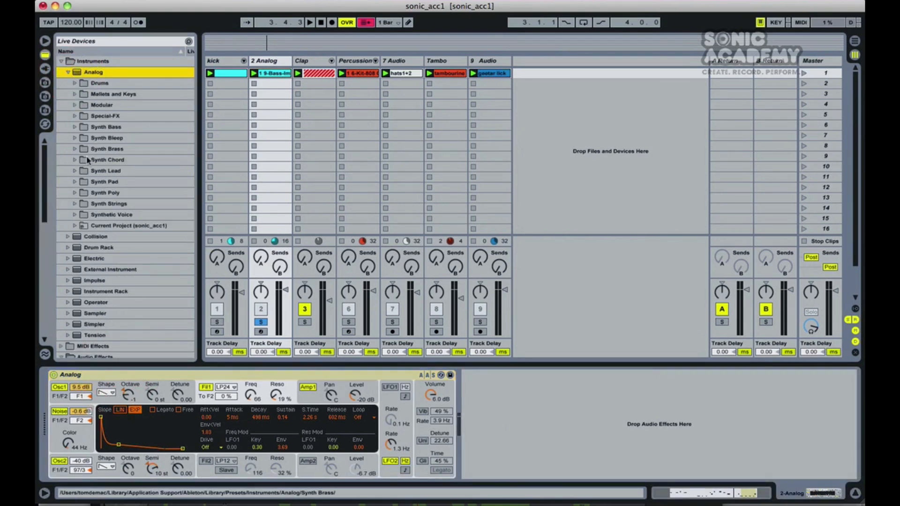
click(75, 149)
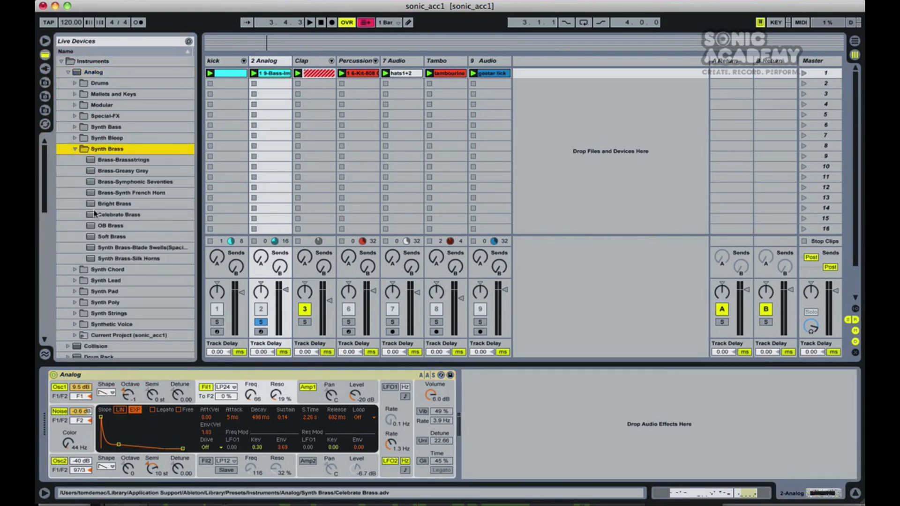
click(75, 149)
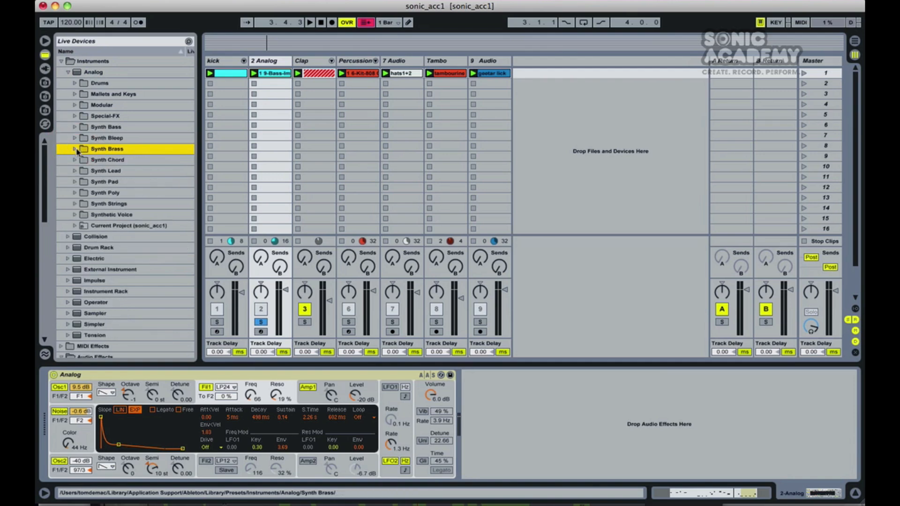
click(74, 127)
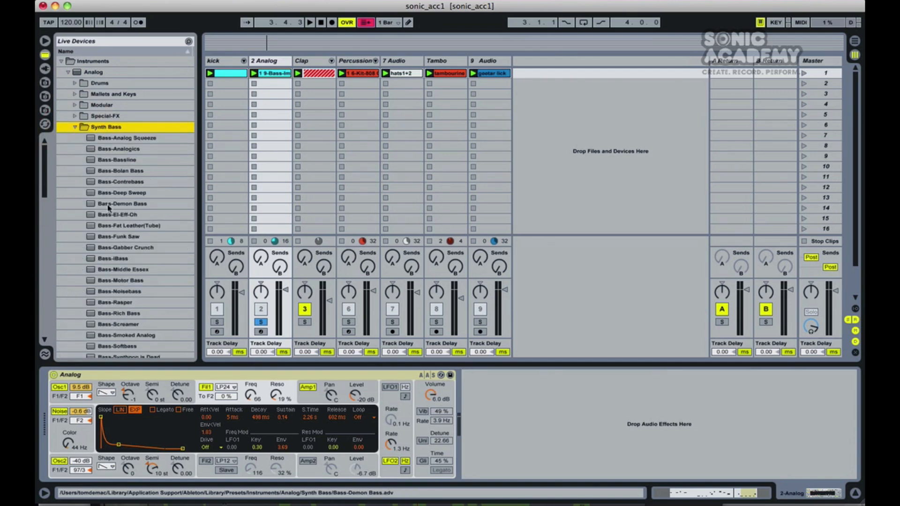
scroll(111, 217, down, 3)
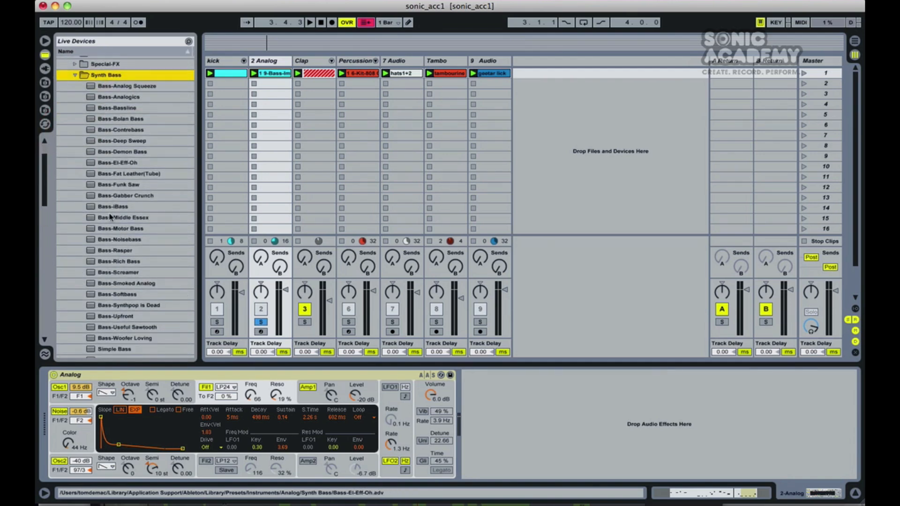
scroll(113, 234, down, 4)
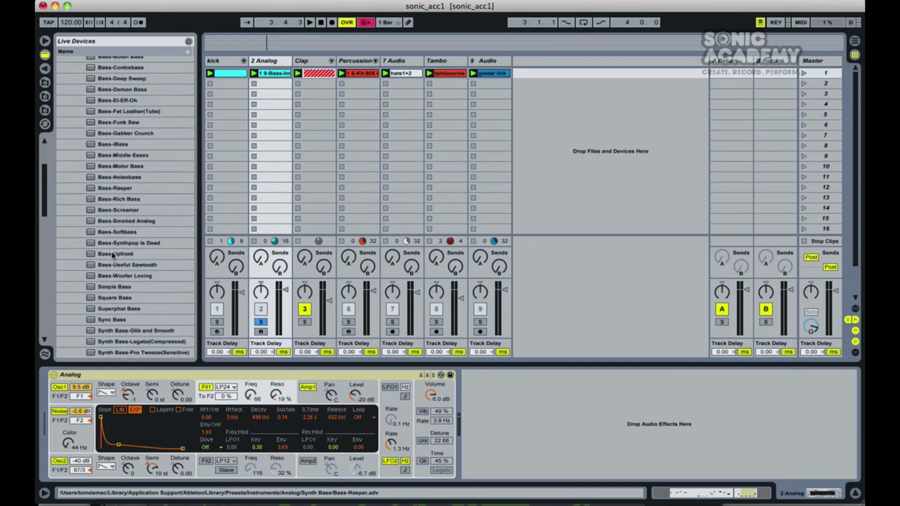
double_click(116, 287)
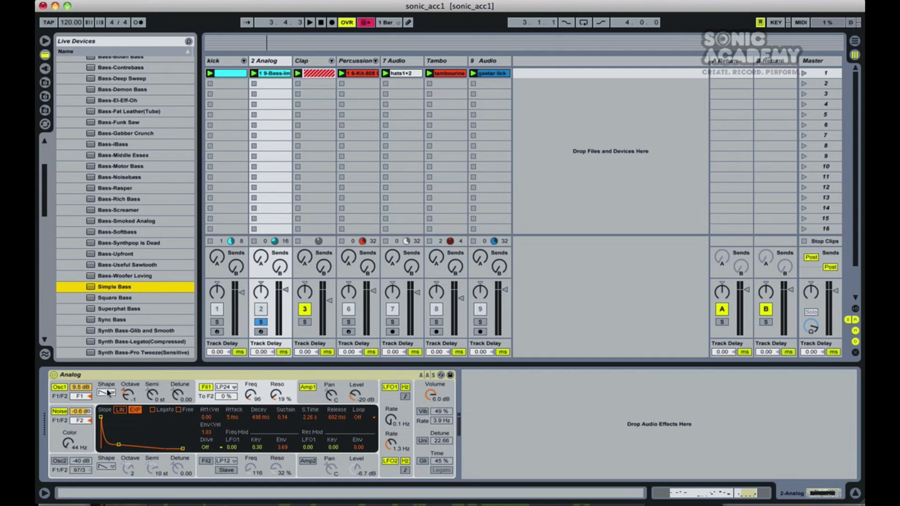
- During playback, switch off Analog's LFO1 and set filter 1 to frequency 54 and resonance 15 %
key(space)
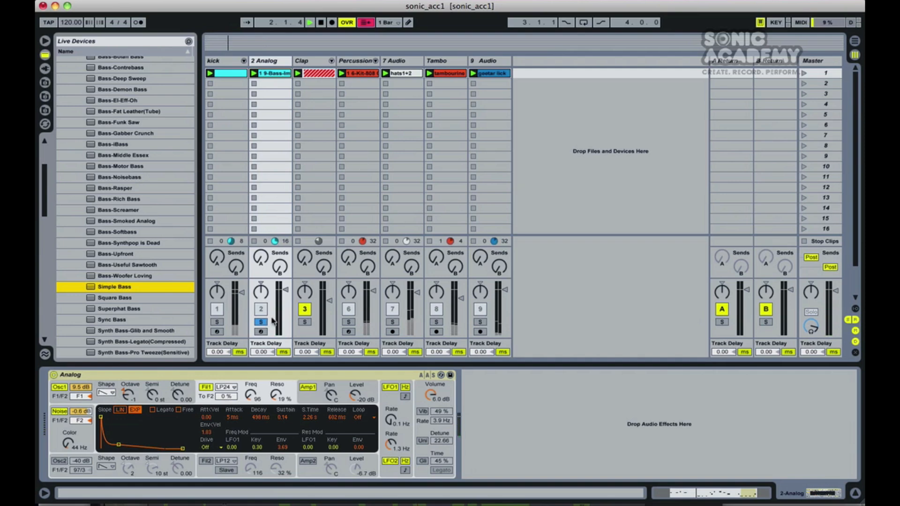
click(396, 387)
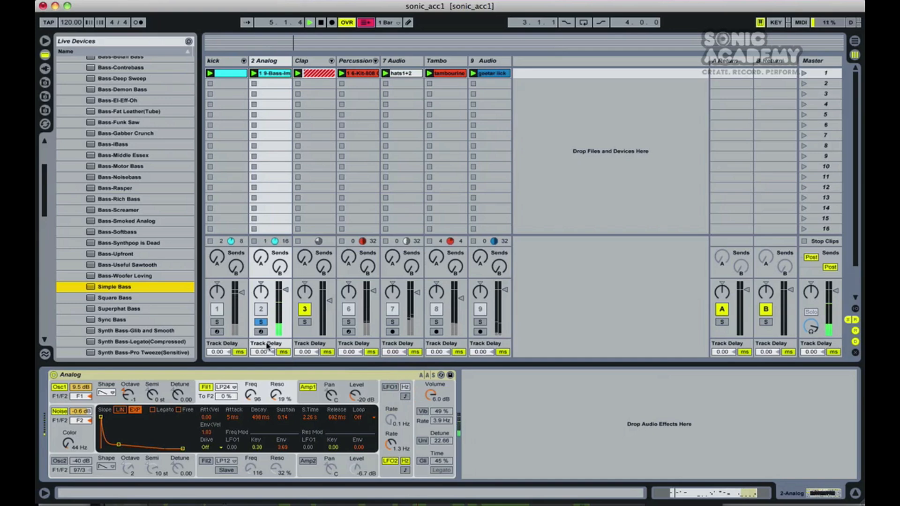
click(249, 396)
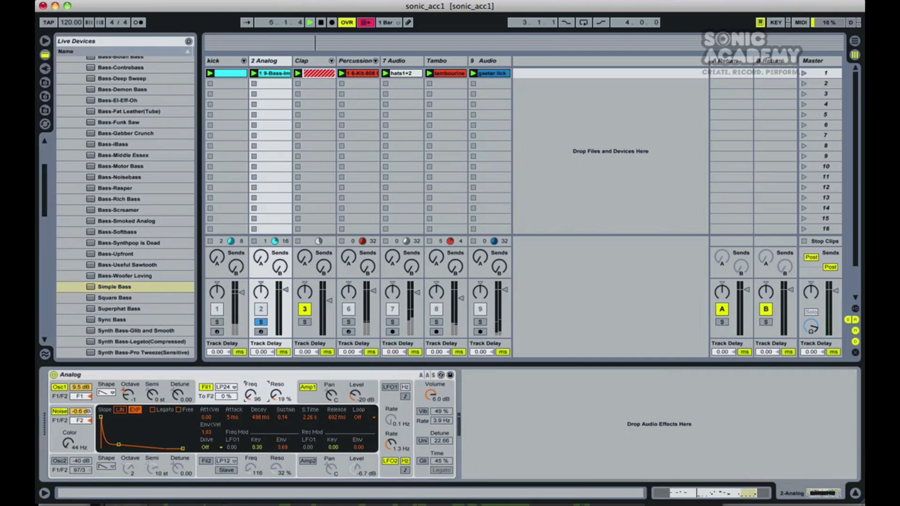
drag(249, 396, 274, 398)
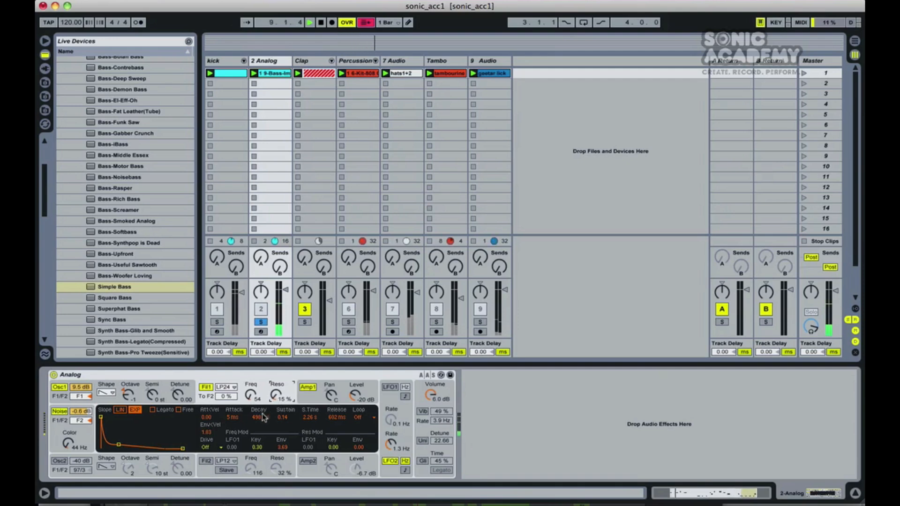
- Set filter 1's envelope decay to 674 ms and sustain to 0.17, its frequency envelope modulation to 1.83 and its frequency to 78
drag(283, 418, 252, 401)
drag(281, 447, 282, 449)
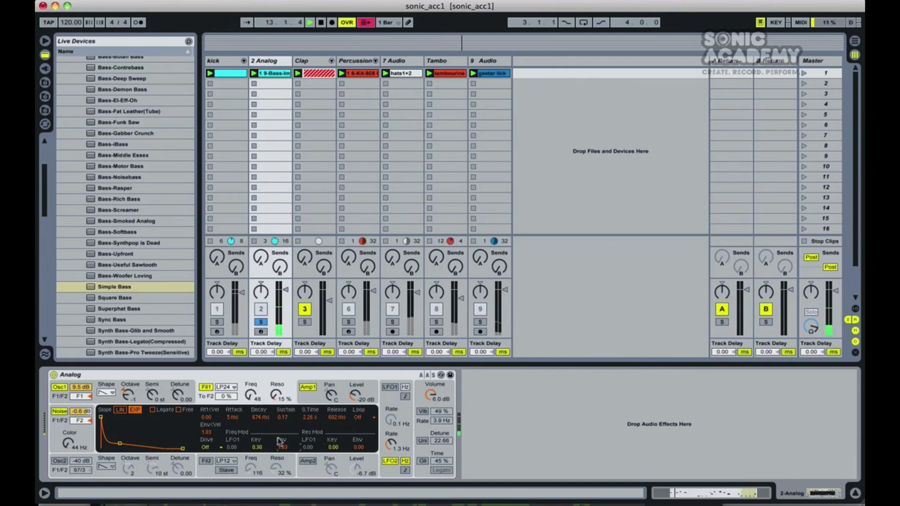
click(252, 398)
drag(252, 398, 251, 398)
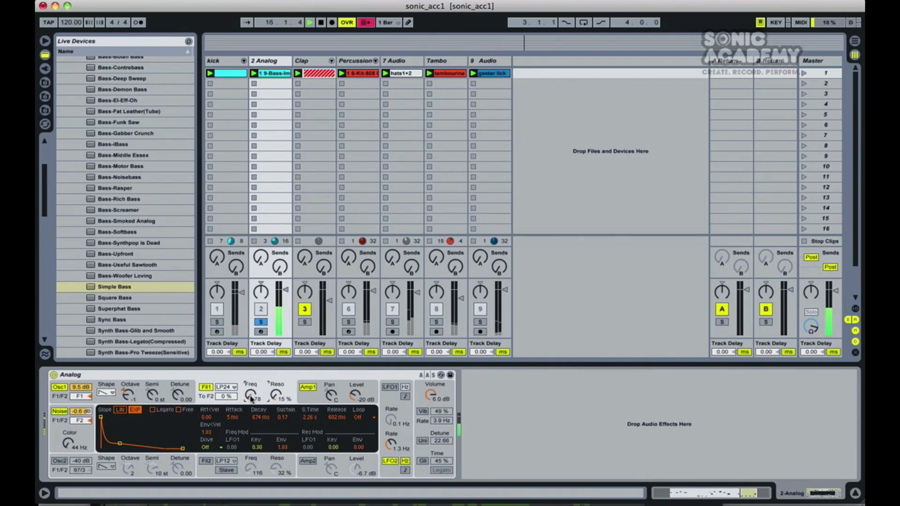
- Enable oscillator 2 in Analog with octave 0, semitone 0 and a level of -3.5 dB
click(59, 461)
drag(80, 461, 80, 460)
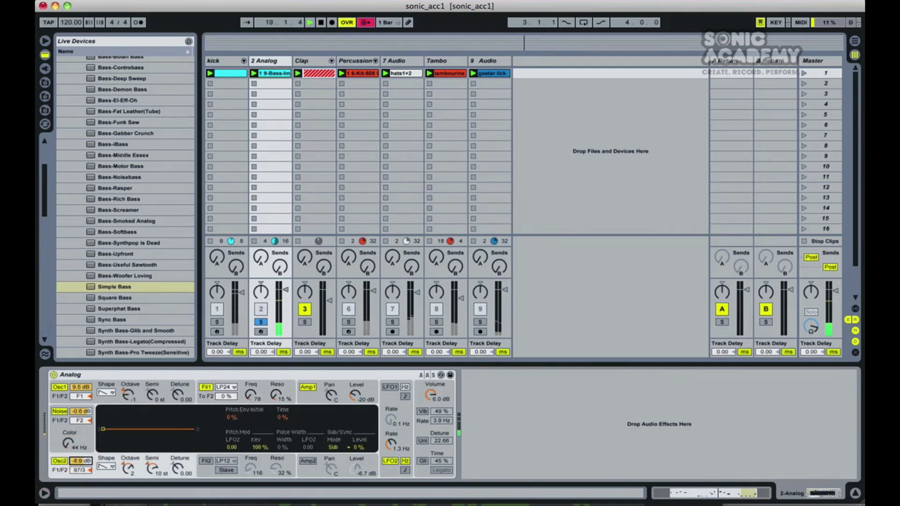
click(128, 467)
drag(152, 468, 152, 478)
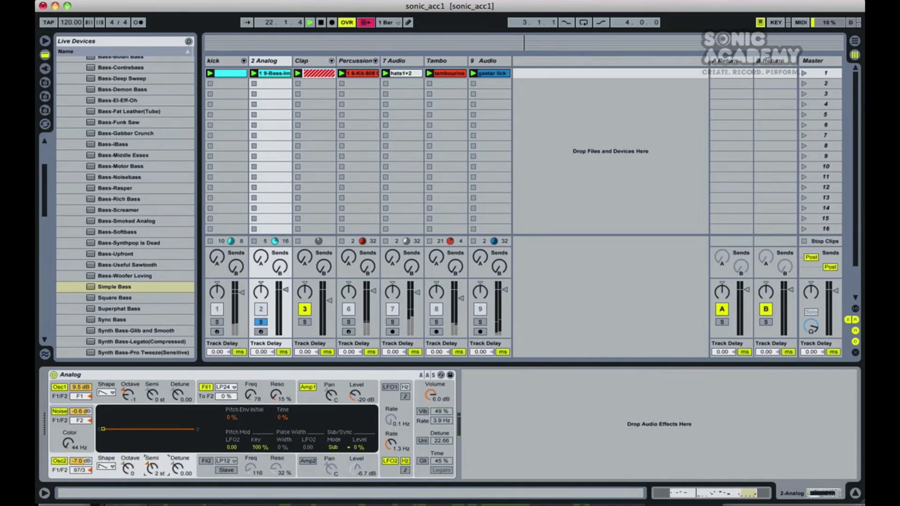
drag(80, 461, 80, 456)
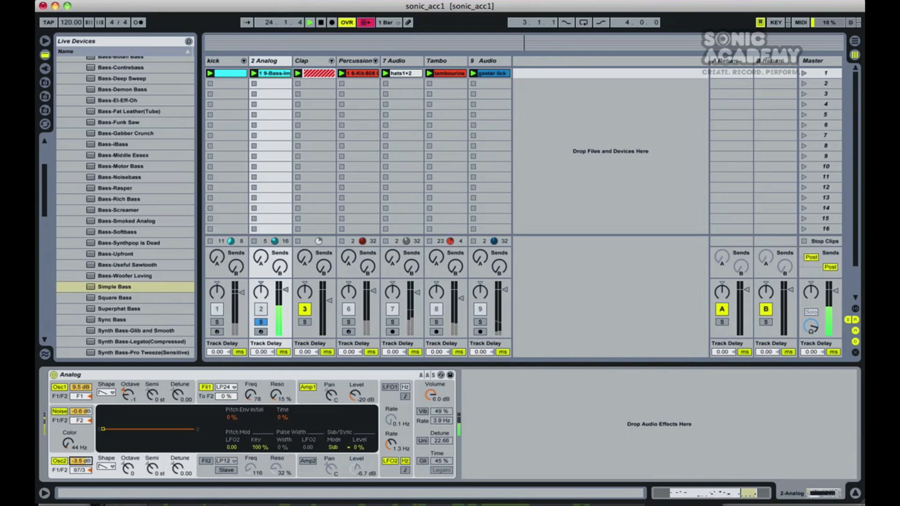
- Enable Analog's filter 2 with its frequency at 190, and unsolo the bass track to hear it in the mix
click(206, 461)
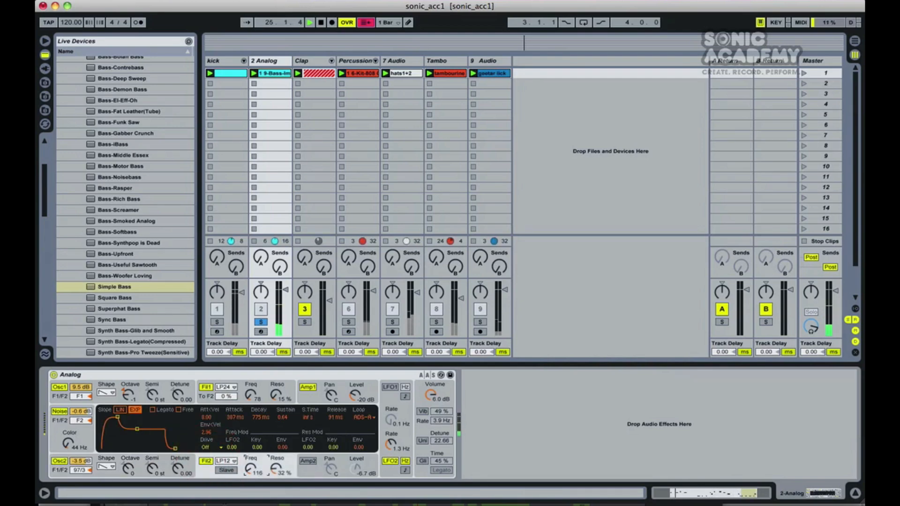
drag(250, 469, 250, 470)
click(261, 323)
click(262, 323)
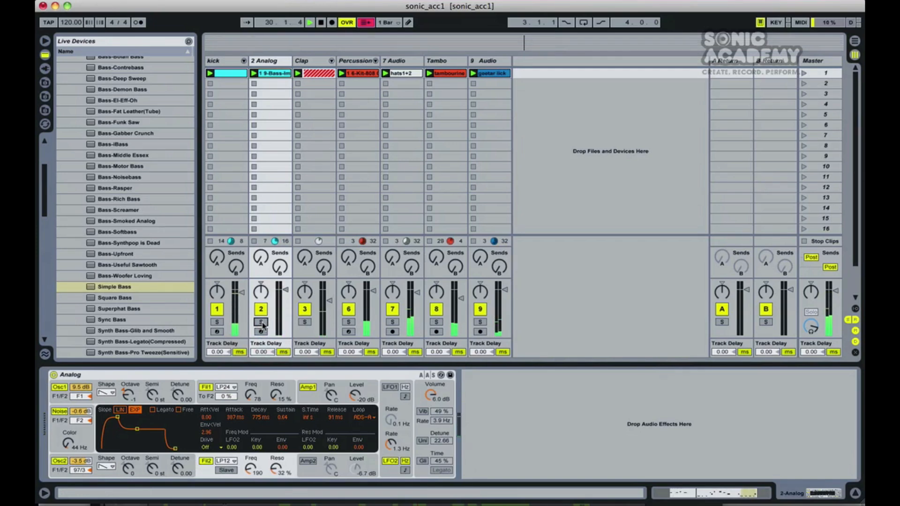
key(space)
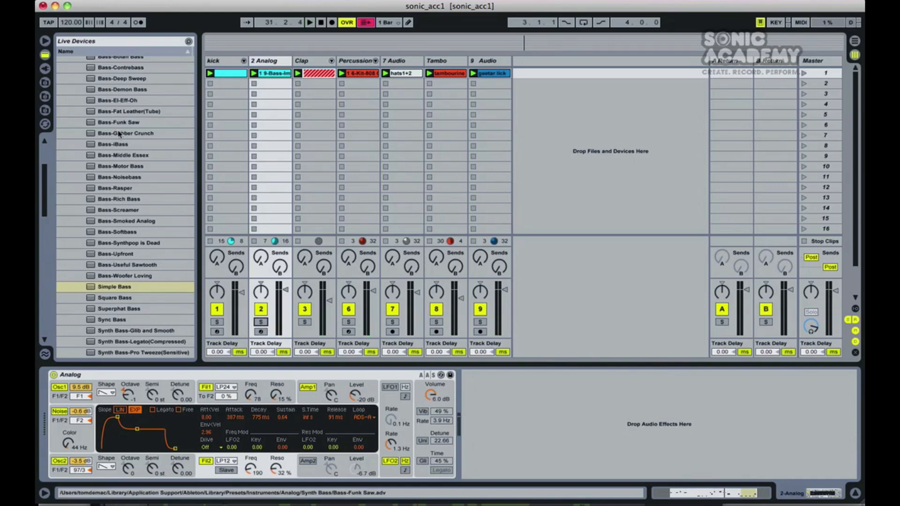
- Add an EQ Eight audio effect after Analog on the bass track
scroll(80, 65, up, 5)
click(63, 63)
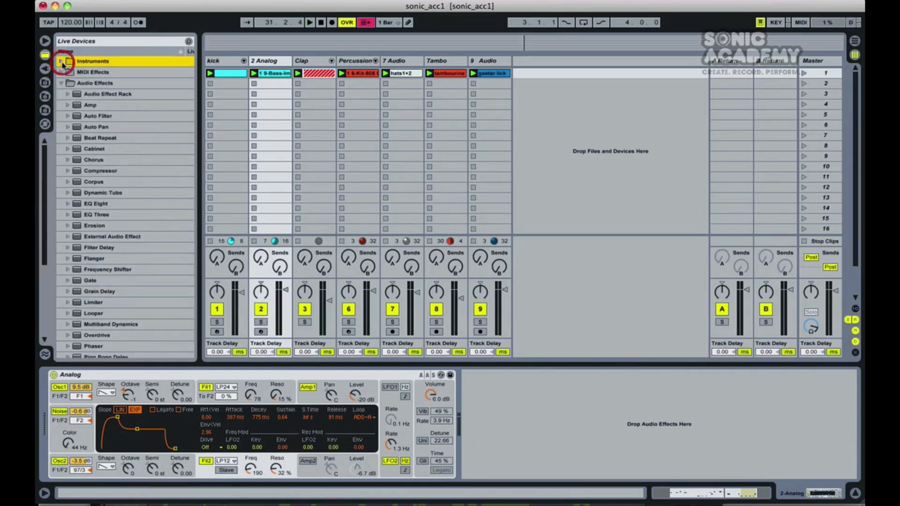
click(94, 203)
drag(475, 346, 515, 429)
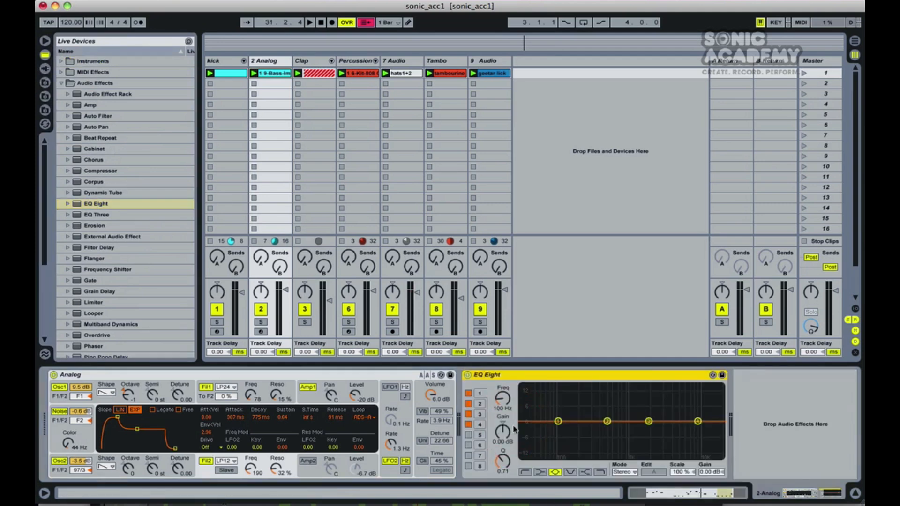
- Make EQ Eight's band 1 a low-cut filter at 41.1 Hz
right_click(495, 376)
click(513, 372)
click(486, 396)
click(529, 475)
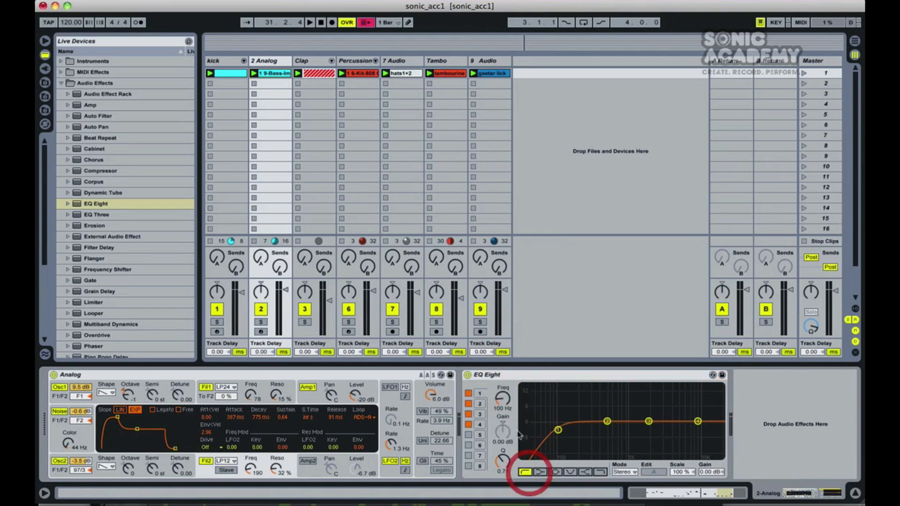
drag(502, 398, 502, 409)
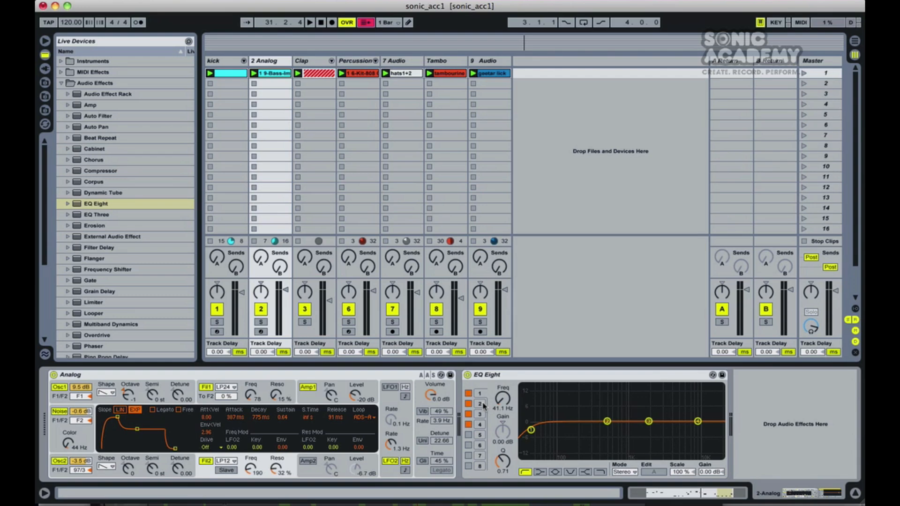
- Select EQ Eight's band 2, solo the bass track and start playback
click(549, 375)
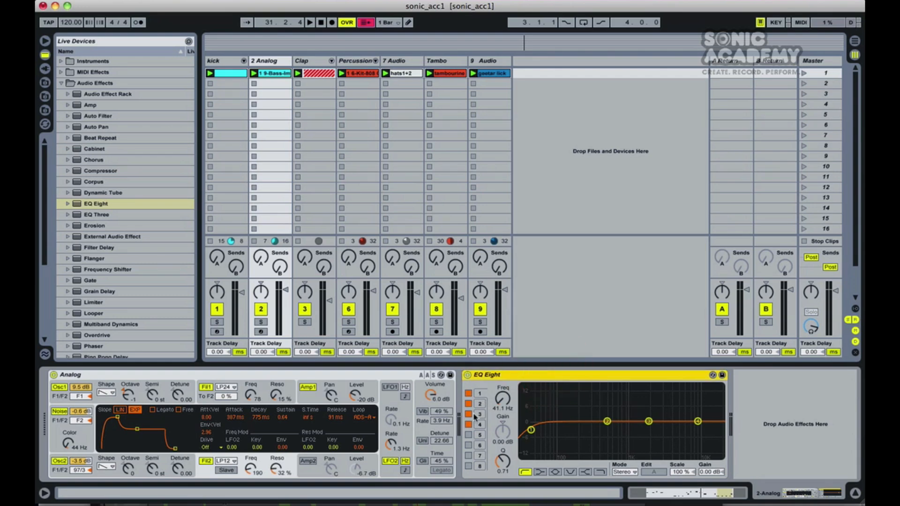
click(609, 422)
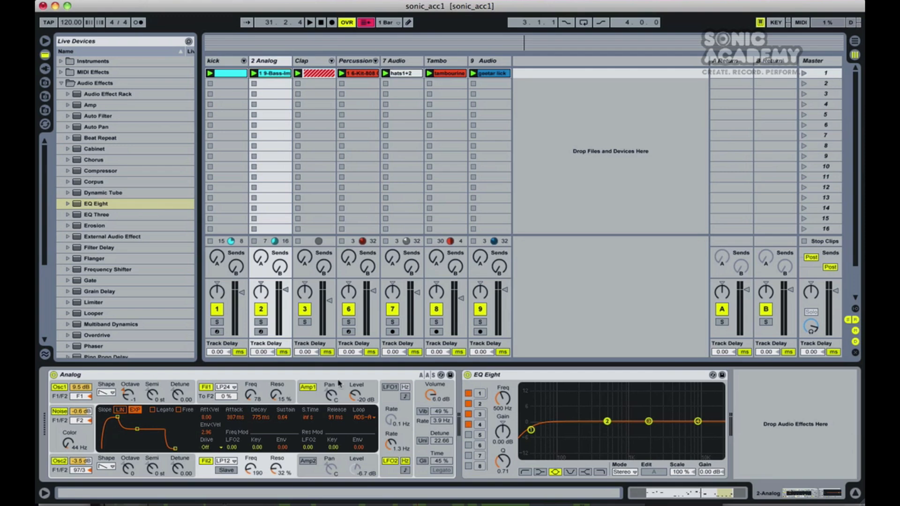
click(261, 324)
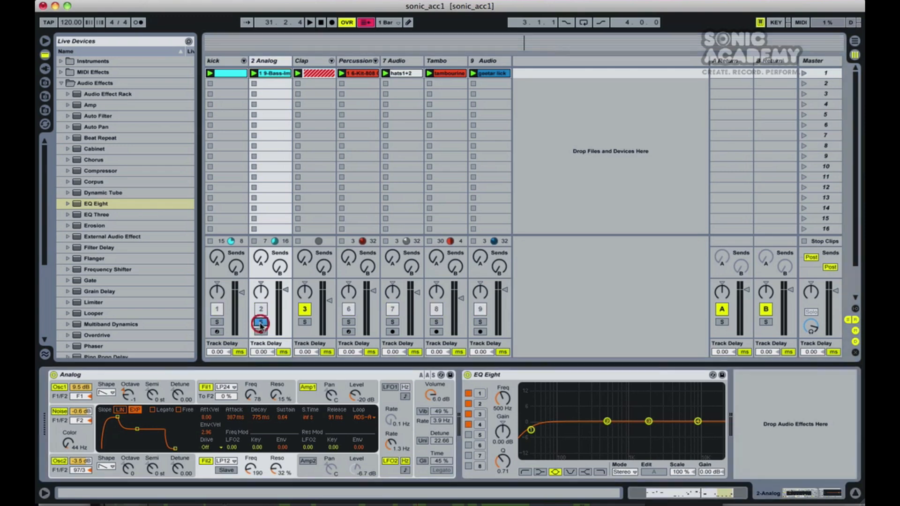
key(space)
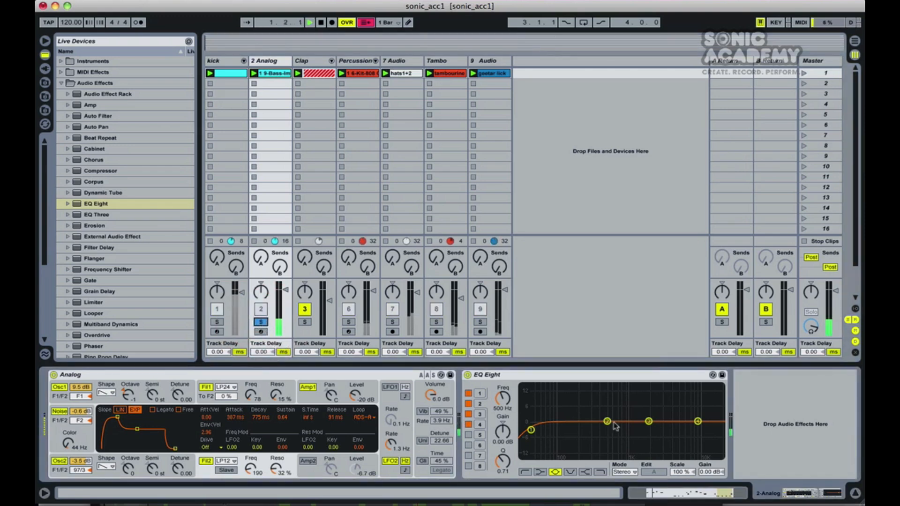
- Boost EQ Eight's band 2 by 5.71 dB at 169 Hz with a Q of 0.93
click(608, 422)
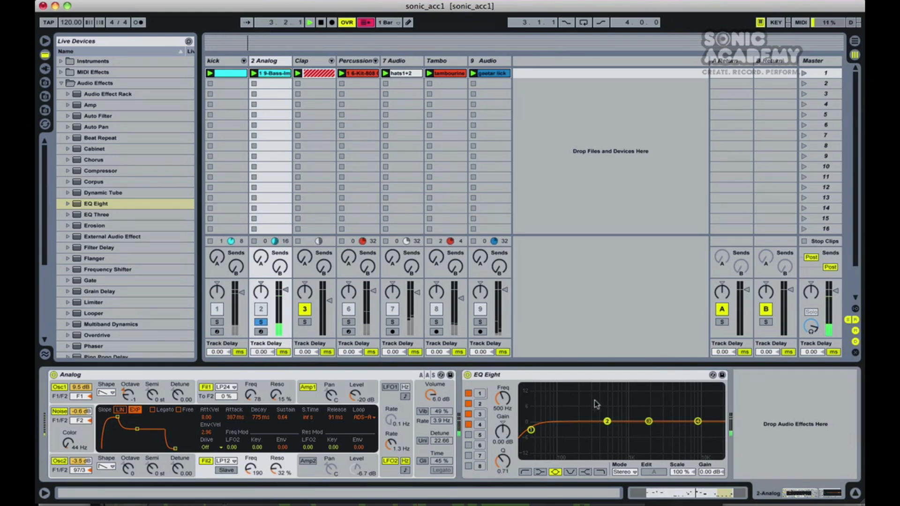
drag(607, 421, 607, 391)
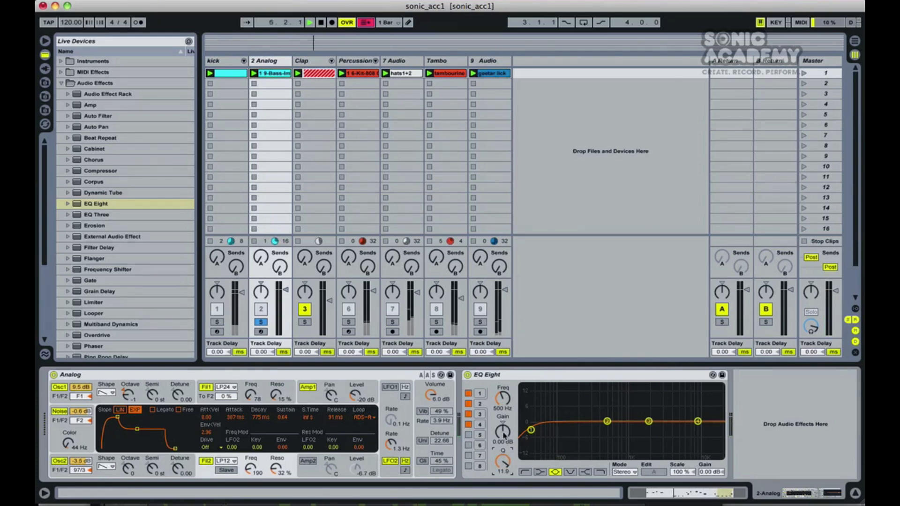
mouse_move(502, 430)
mouse_down()
mouse_move(502, 397)
mouse_move(502, 417)
mouse_up()
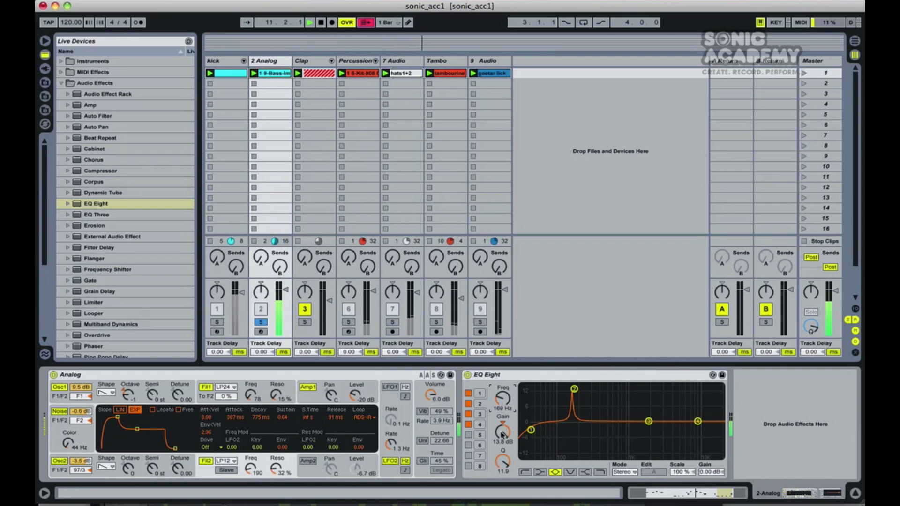
drag(502, 462, 503, 472)
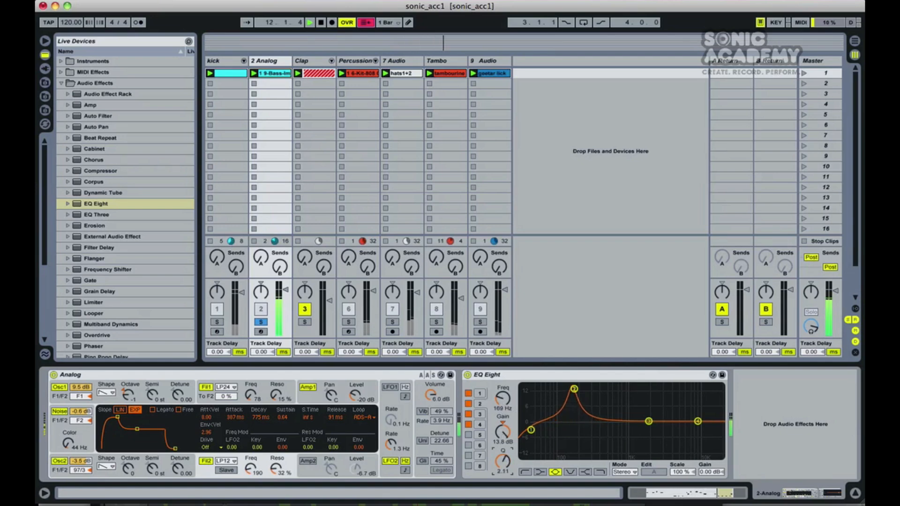
drag(502, 432, 503, 469)
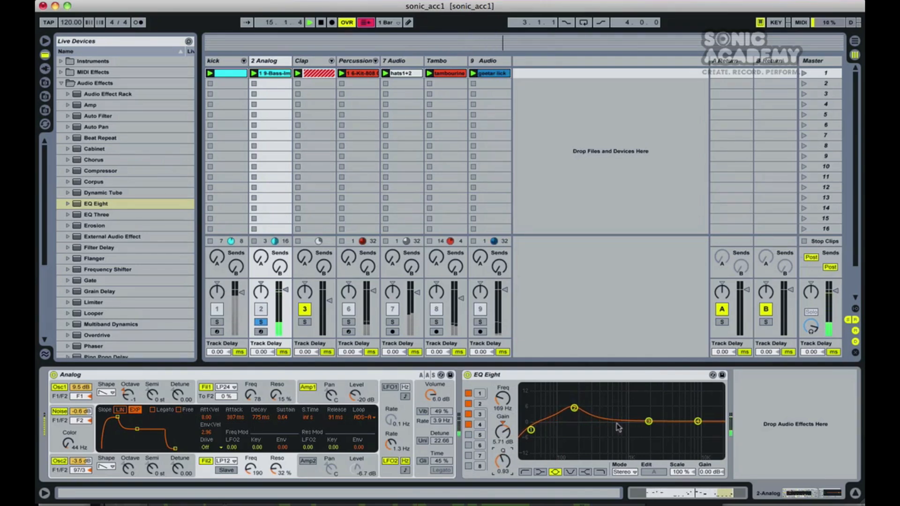
- Boost EQ Eight's band 3 by 4.29 dB at 457 Hz with a Q of 2.03
click(649, 422)
drag(502, 461, 503, 394)
drag(502, 429, 503, 414)
drag(505, 458, 502, 420)
drag(502, 399, 503, 413)
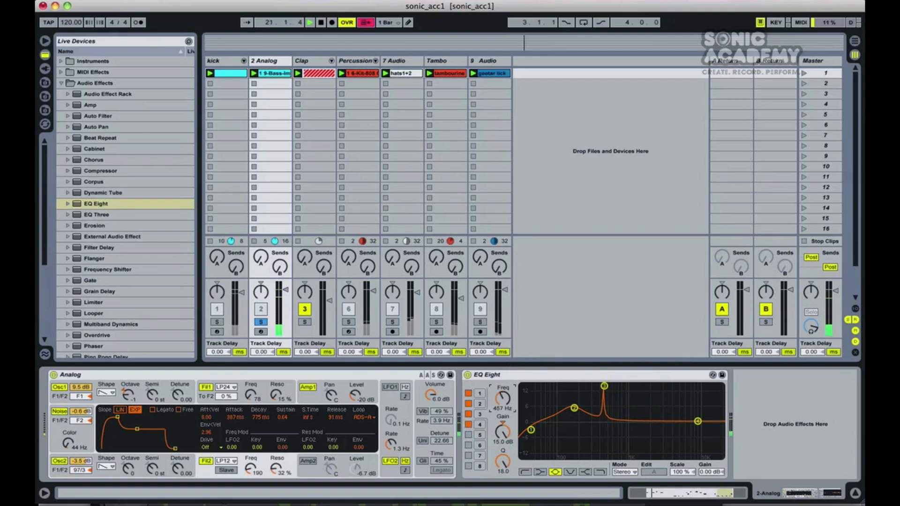
drag(503, 462, 503, 478)
drag(503, 431, 503, 468)
drag(503, 431, 502, 437)
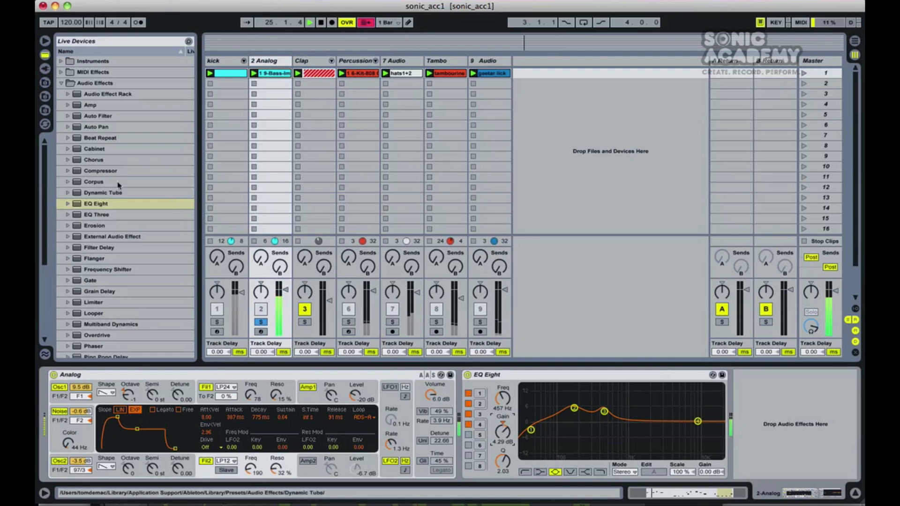
- Bypass EQ Eight and re-enable it to compare the bass with and without the equalisation
scroll(113, 182, down, 5)
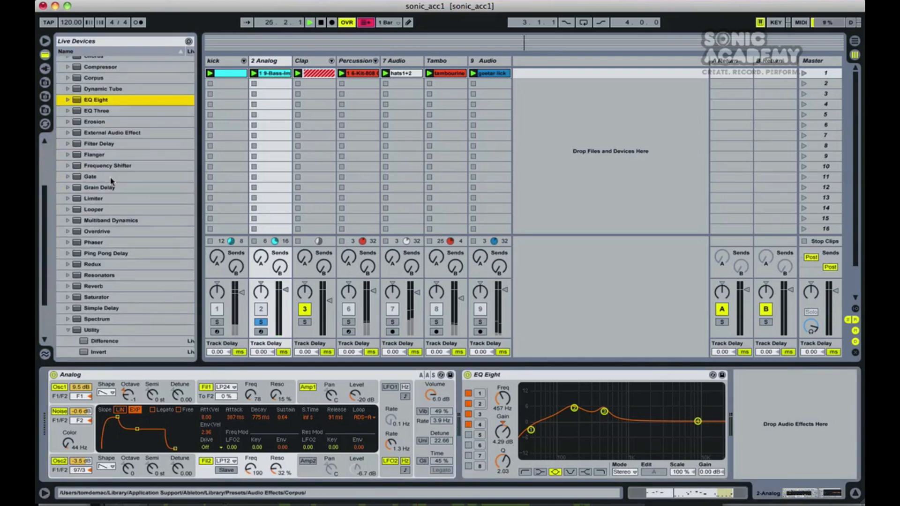
click(468, 375)
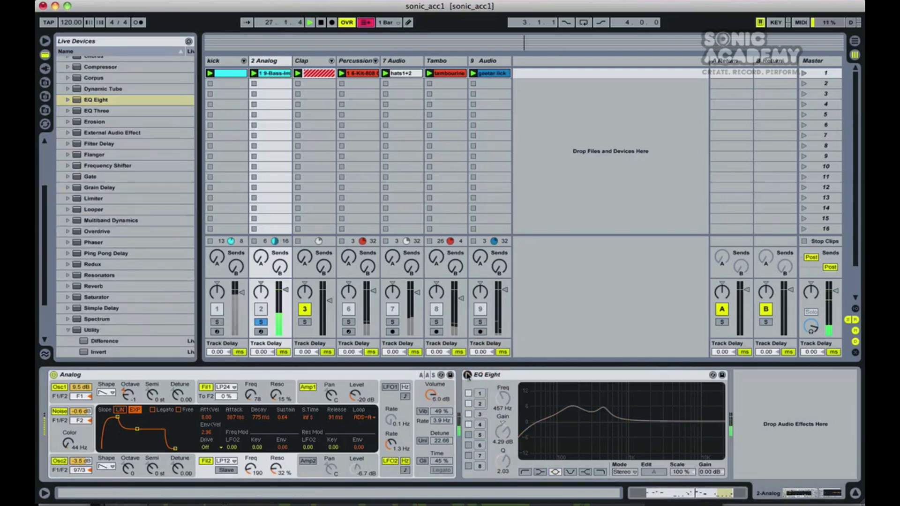
click(467, 374)
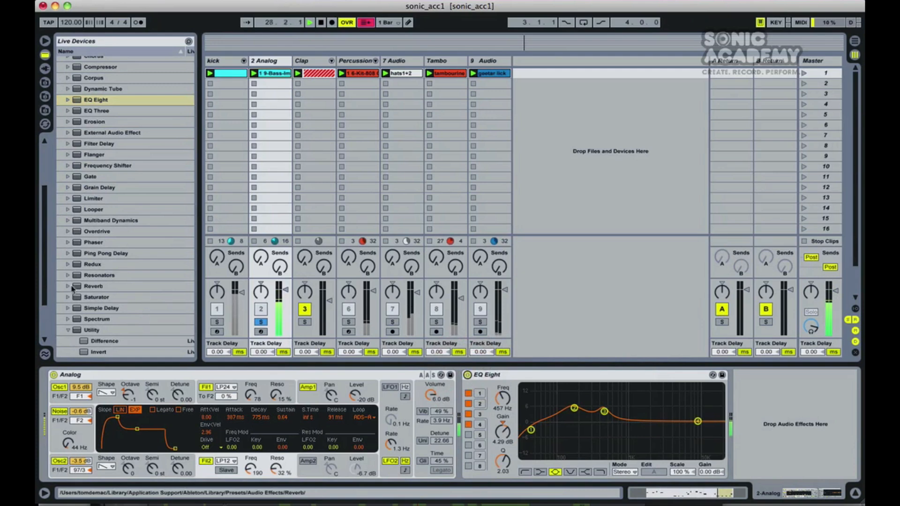
- Add a default Saturator after EQ Eight with 5.14 dB drive, 22.2% dry/wet and the DC filter enabled
drag(80, 298, 768, 414)
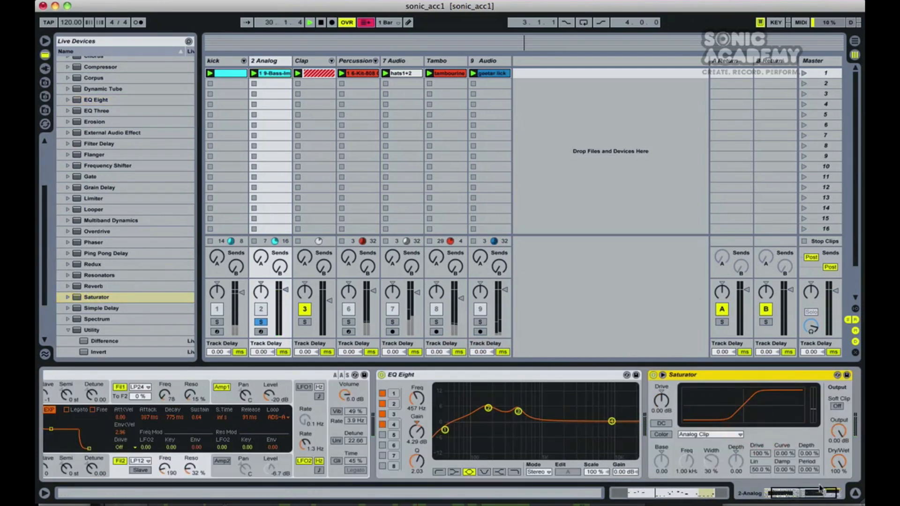
drag(659, 407, 659, 391)
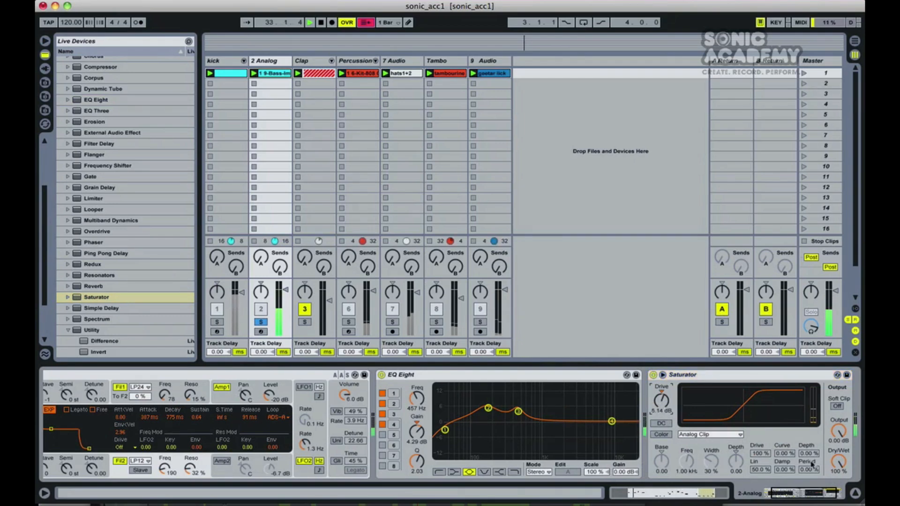
drag(835, 465, 835, 491)
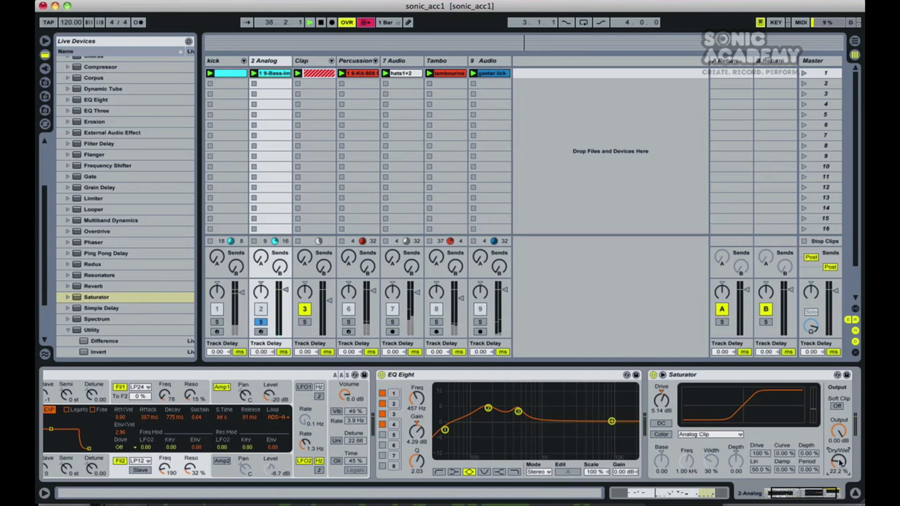
click(664, 422)
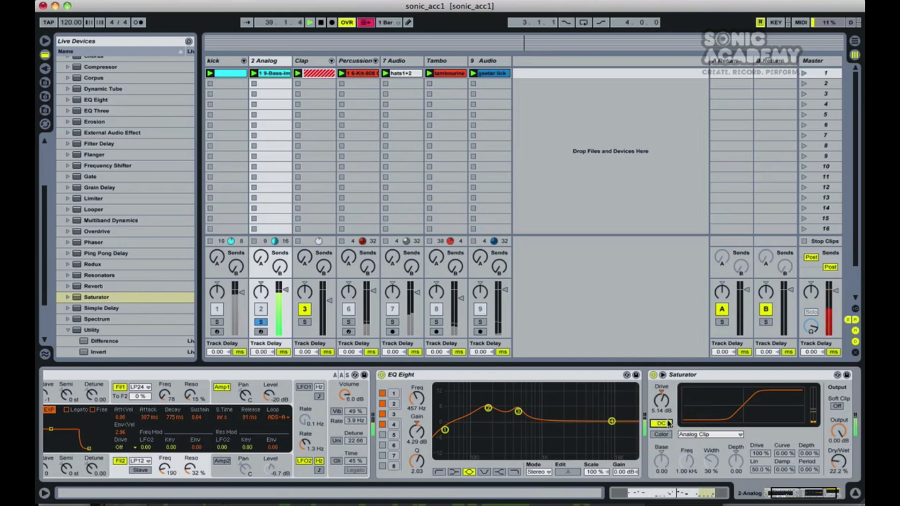
- Replace the Saturator with its A Bit Warmer preset, setting dry/wet to 26.2% and drive to 6.75 dB
click(692, 375)
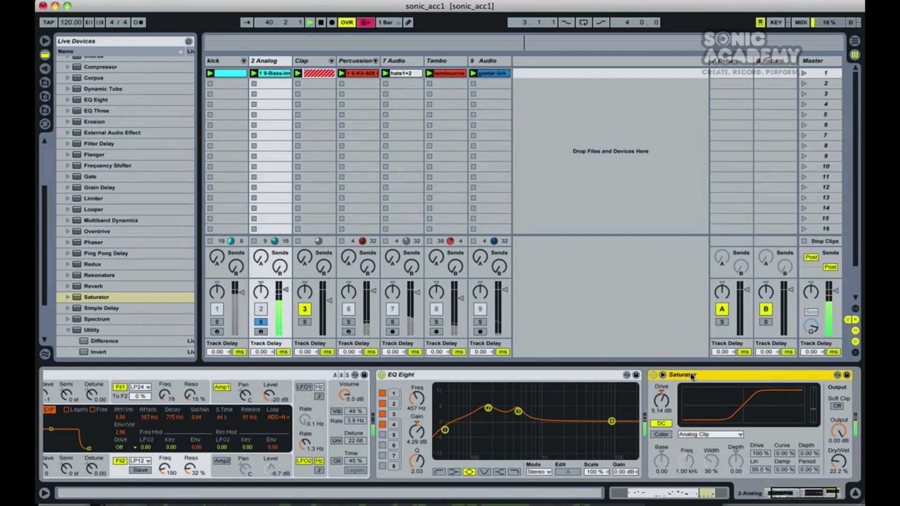
click(67, 297)
drag(96, 308, 714, 375)
drag(839, 461, 839, 485)
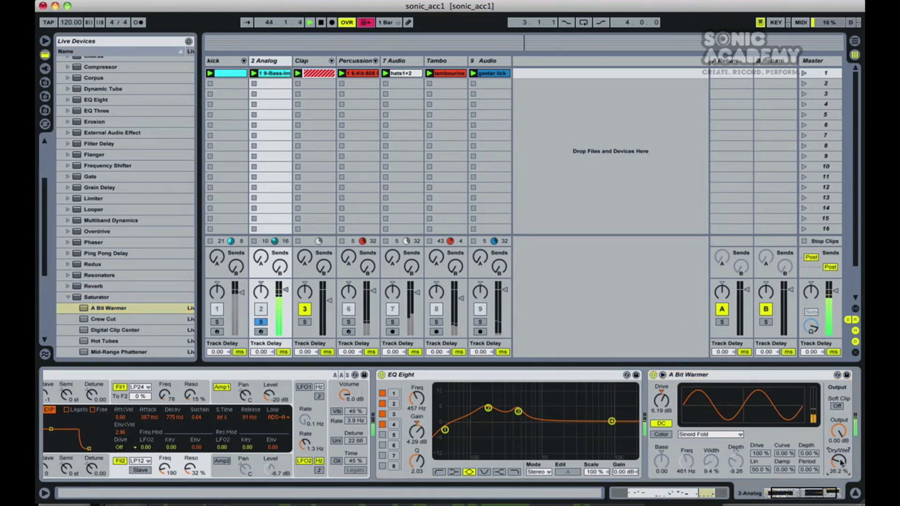
mouse_move(663, 410)
mouse_down()
mouse_move(663, 419)
mouse_move(664, 408)
mouse_up()
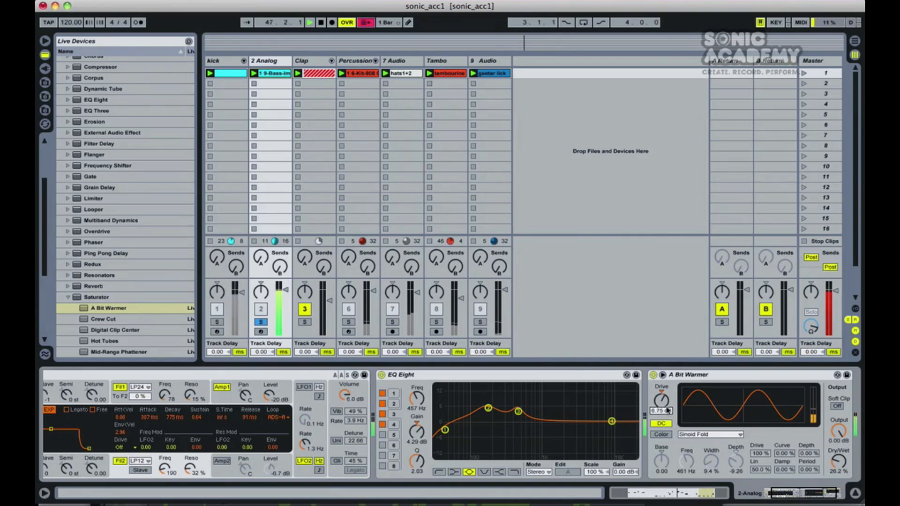
- Lower the bass track's volume to -6.0 dB and unsolo it to hear the full mix
drag(285, 290, 285, 297)
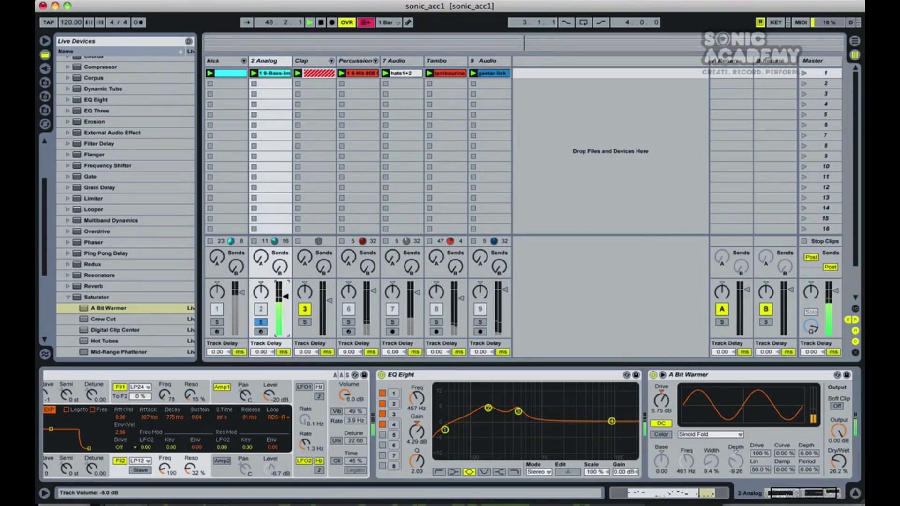
click(261, 322)
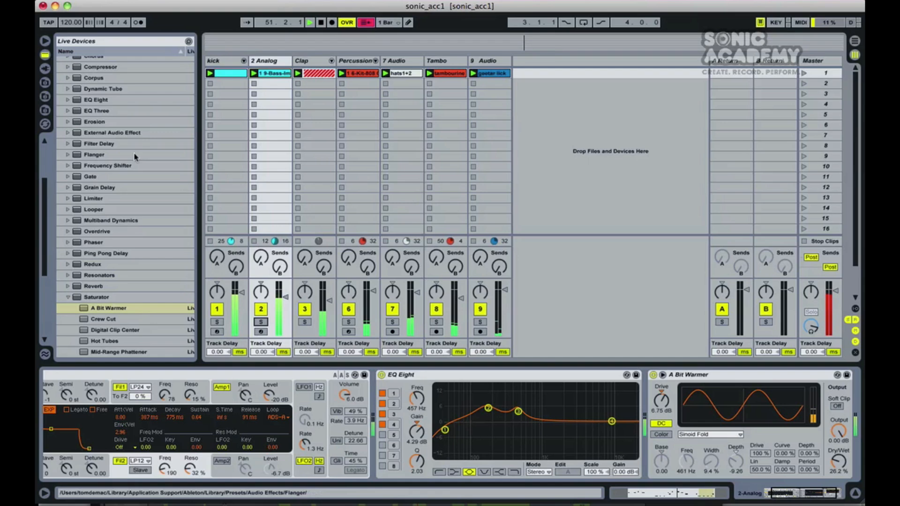
- Add a Compressor after A Bit Warmer on the bass track and set its threshold to -24.7 dB
scroll(134, 155, up, 1)
click(69, 77)
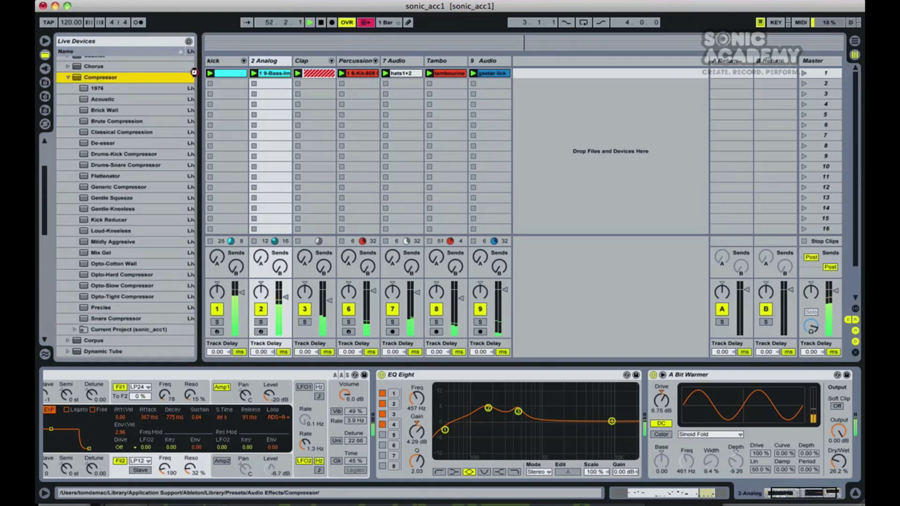
drag(849, 394, 847, 391)
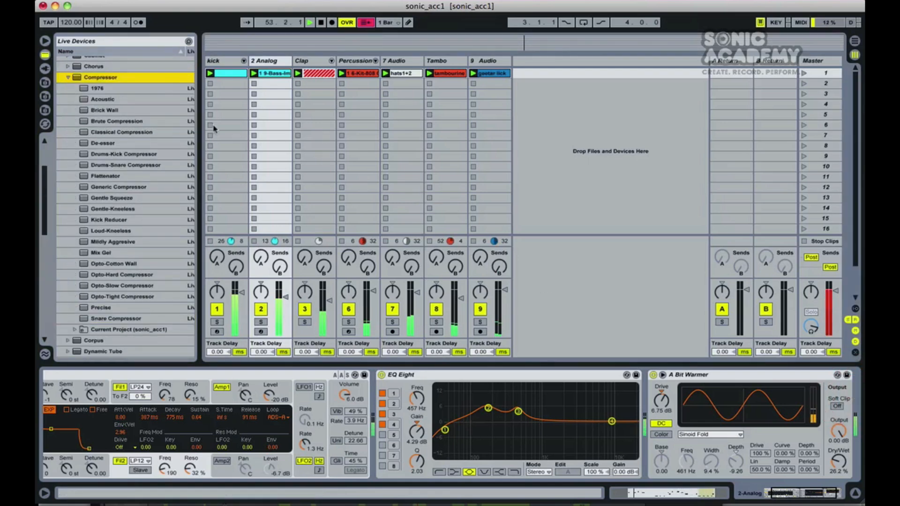
drag(97, 77, 834, 392)
drag(728, 397, 728, 421)
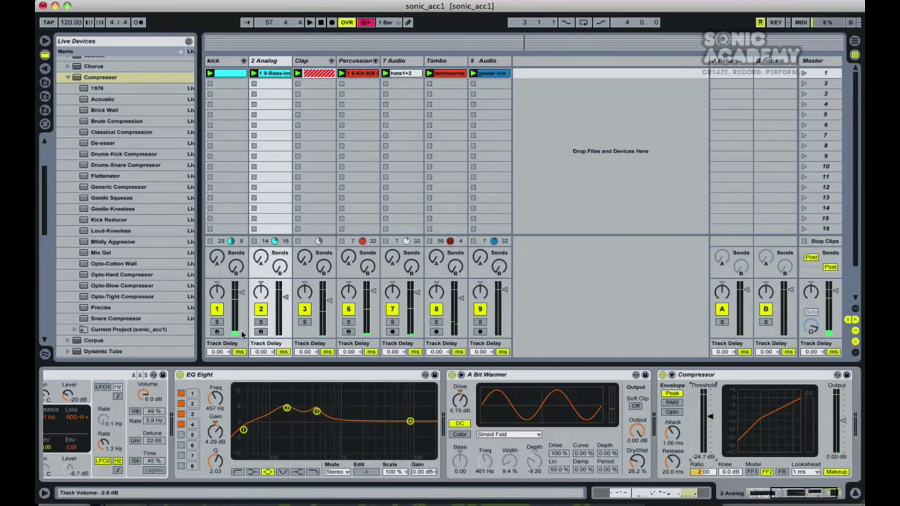
- Play the bass track soloed and set the Compressor's attack to 0.10 ms, release to 506 ms and threshold to -18.8 dB
click(261, 322)
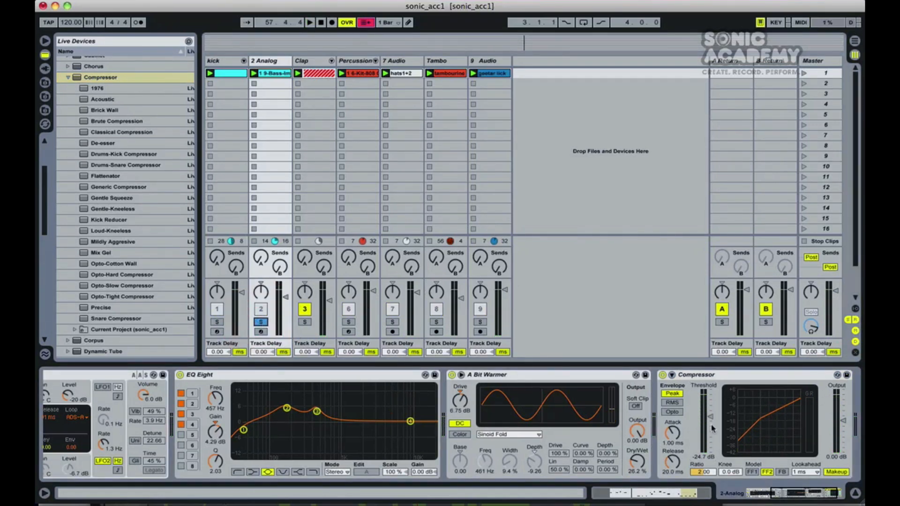
key(space)
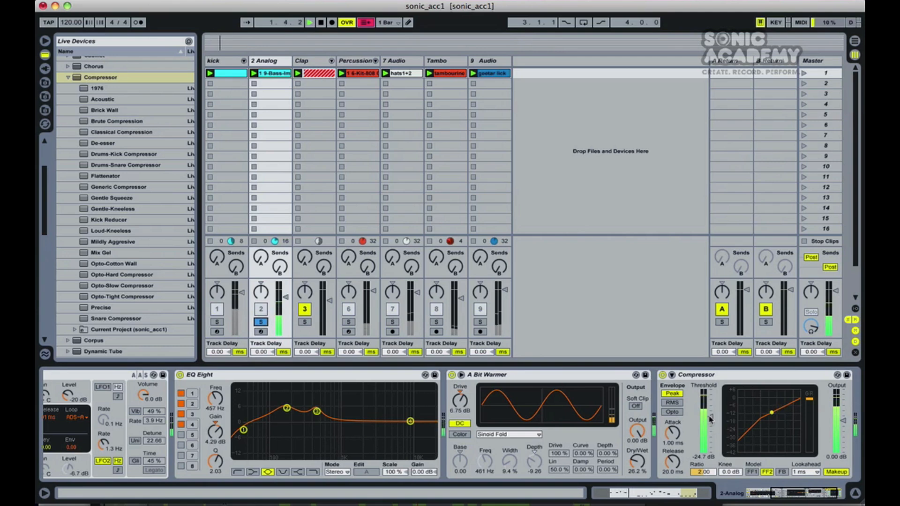
drag(672, 433, 672, 464)
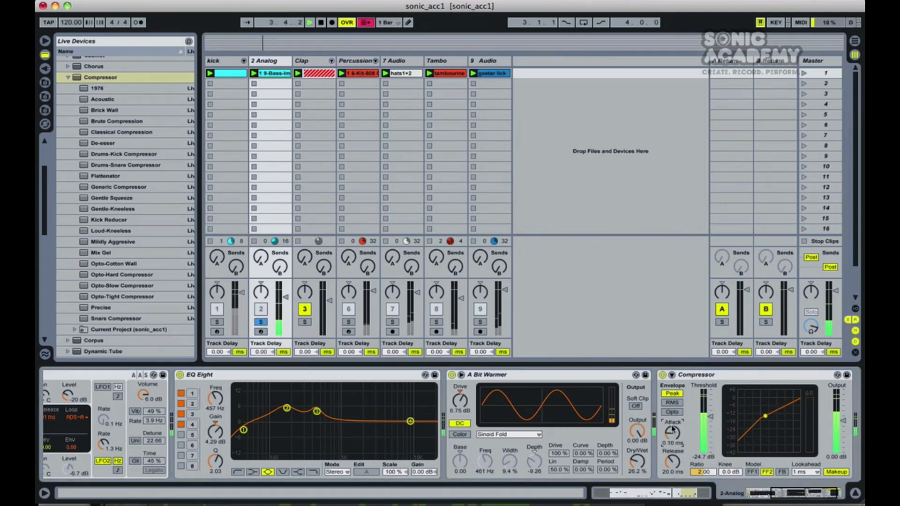
drag(675, 466, 675, 457)
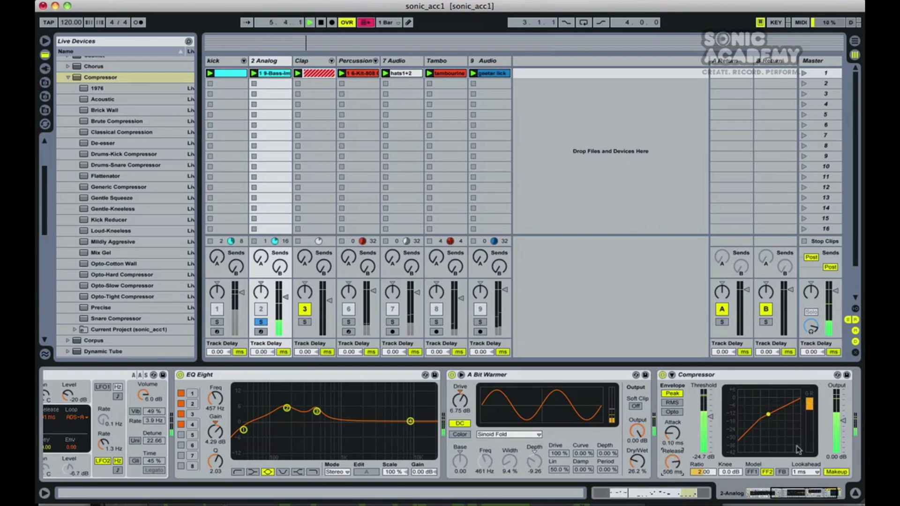
click(710, 418)
drag(710, 414, 710, 414)
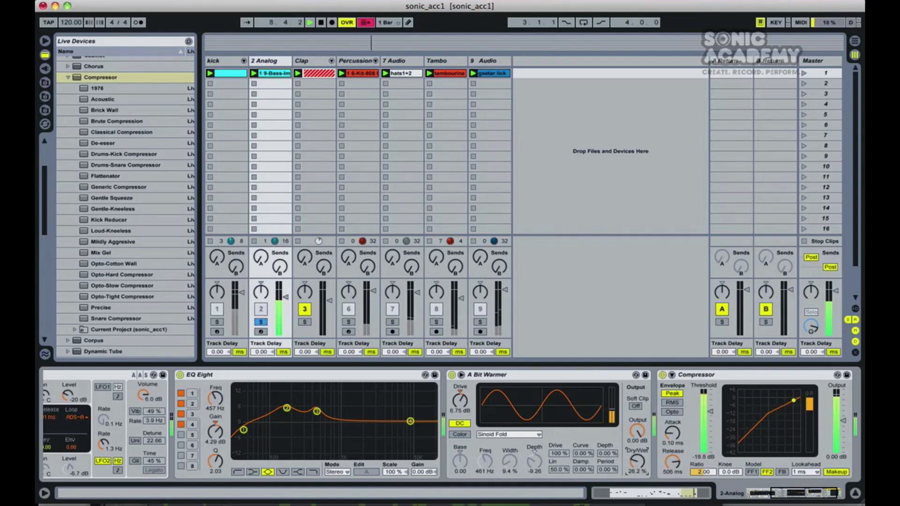
- Reduce A Bit Warmer's dry/wet to 18.3%, then unsolo the bass track and stop playback after checking the mix
drag(637, 461, 637, 466)
click(261, 322)
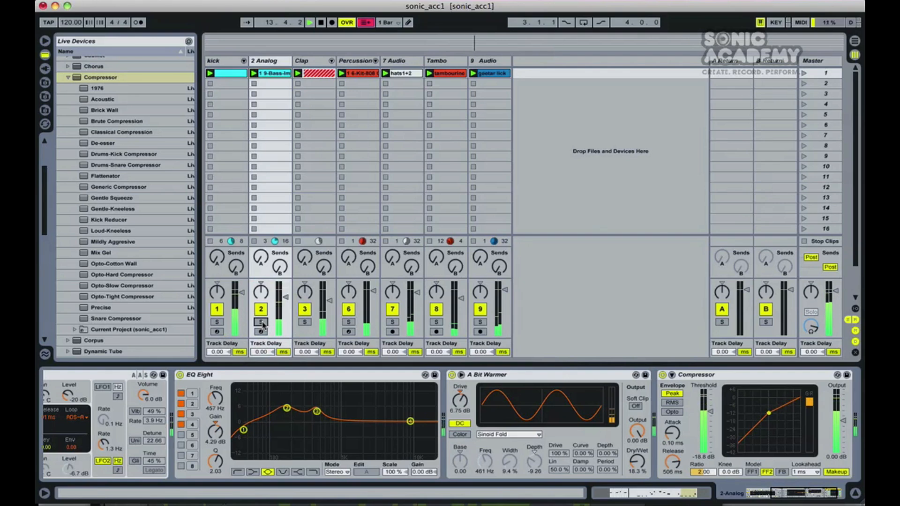
key(space)
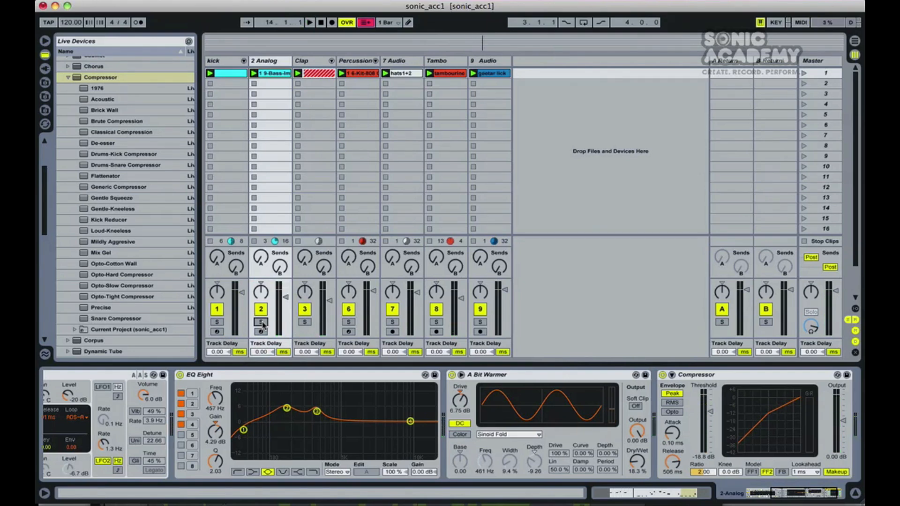
- Hide the device browser and duplicate the 2 Analog bass track
click(47, 41)
click(118, 61)
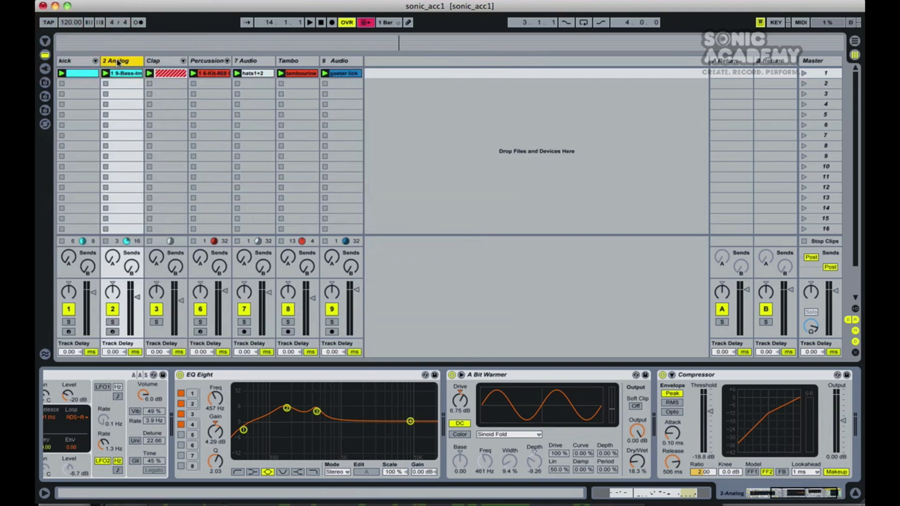
right_click(119, 62)
click(144, 79)
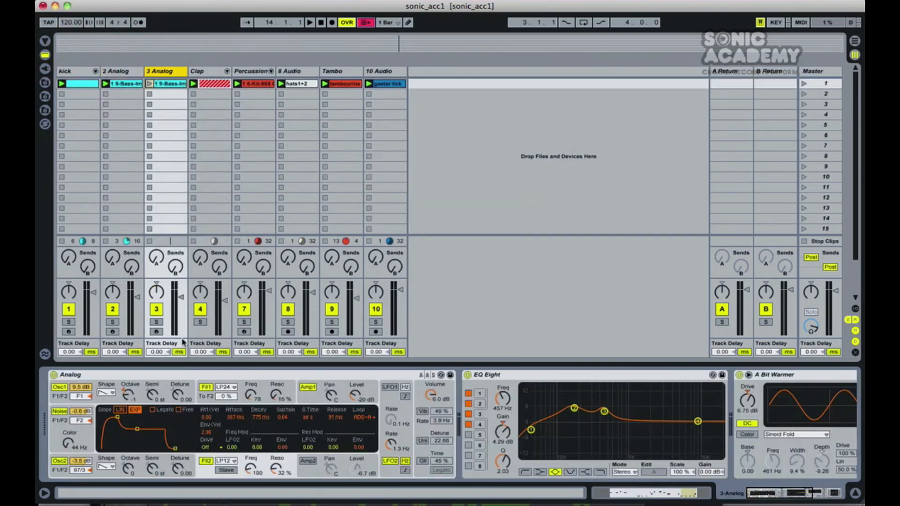
- Mute the duplicated 3 Analog track and play the mix briefly without it
click(159, 311)
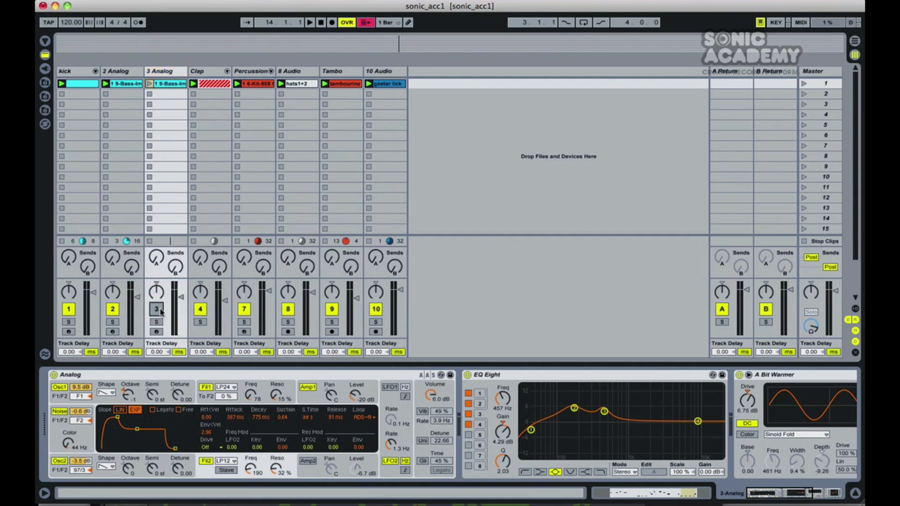
key(space)
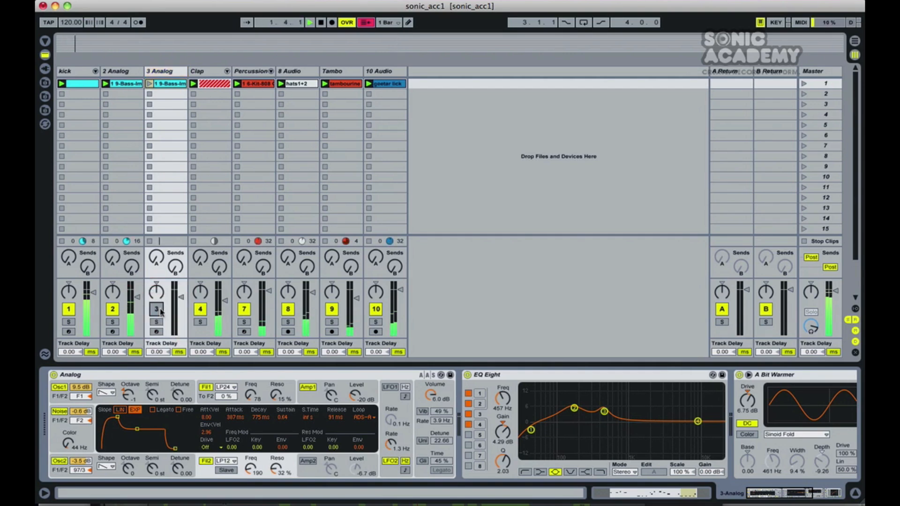
key(space)
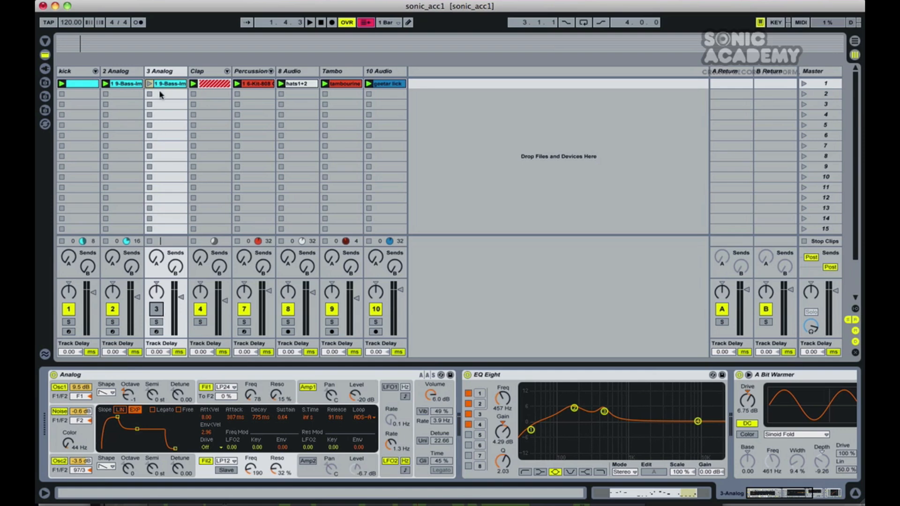
- Transpose all notes of the 3 Analog bass clip up one octave and reactivate the track
click(159, 71)
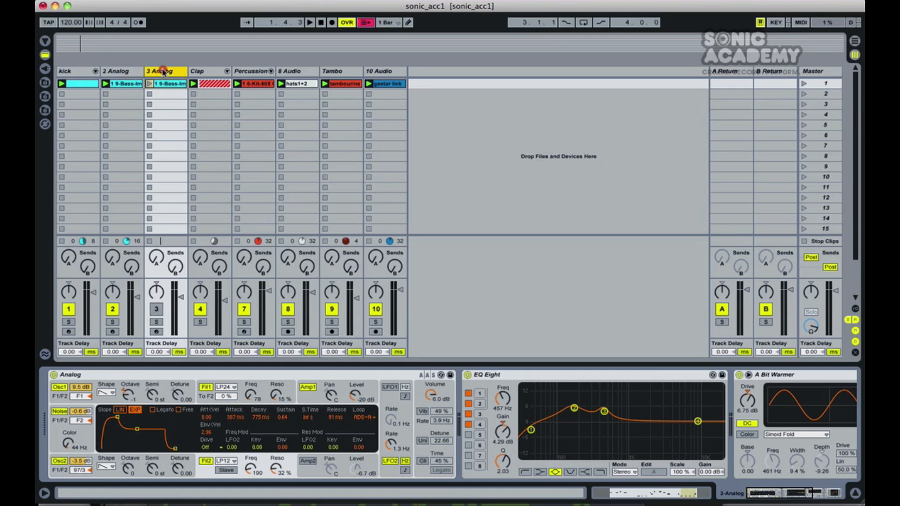
double_click(168, 83)
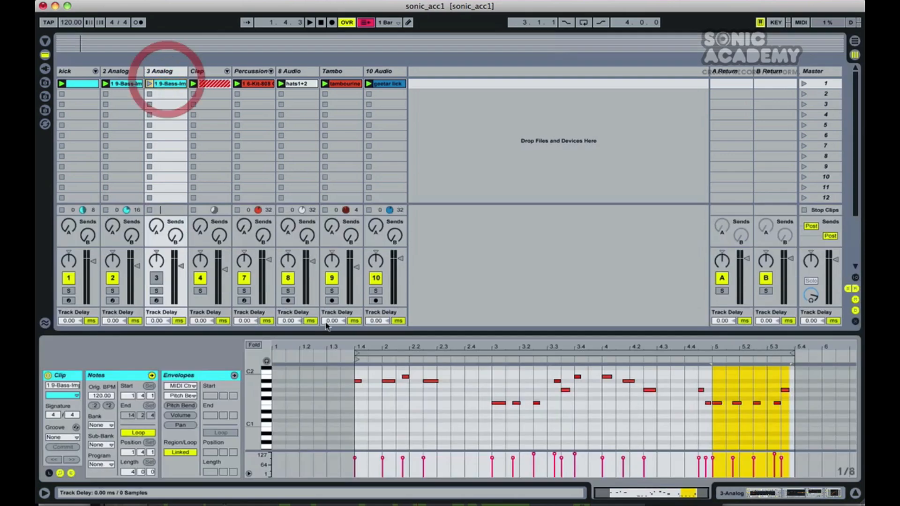
key(super+a)
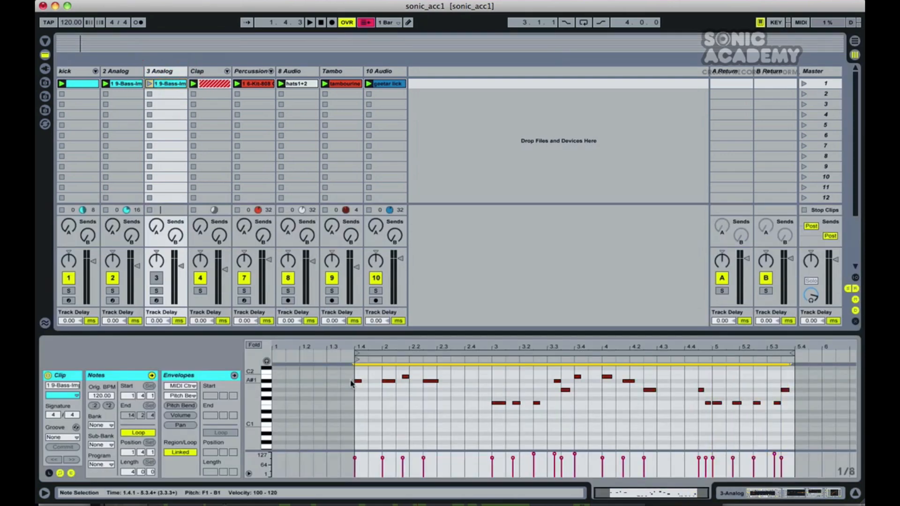
mouse_move(361, 385)
mouse_down()
mouse_move(357, 360)
mouse_move(357, 388)
mouse_up()
click(351, 381)
click(156, 279)
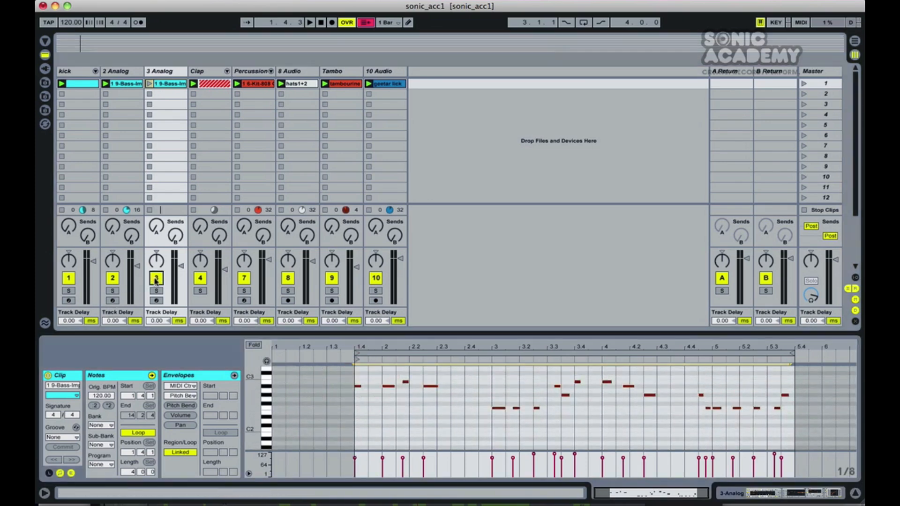
click(164, 85)
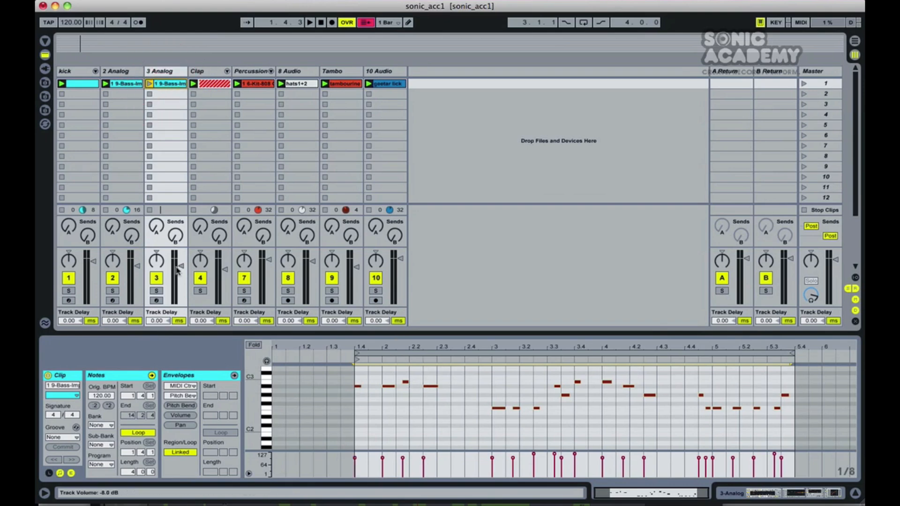
- Look through the MIDI Effects devices and inspect the presets of the Pitch effect
click(45, 54)
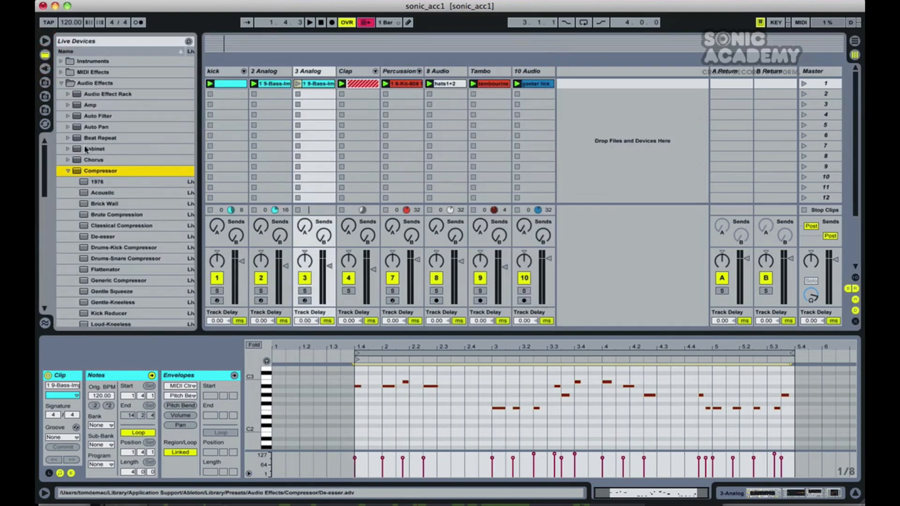
click(61, 72)
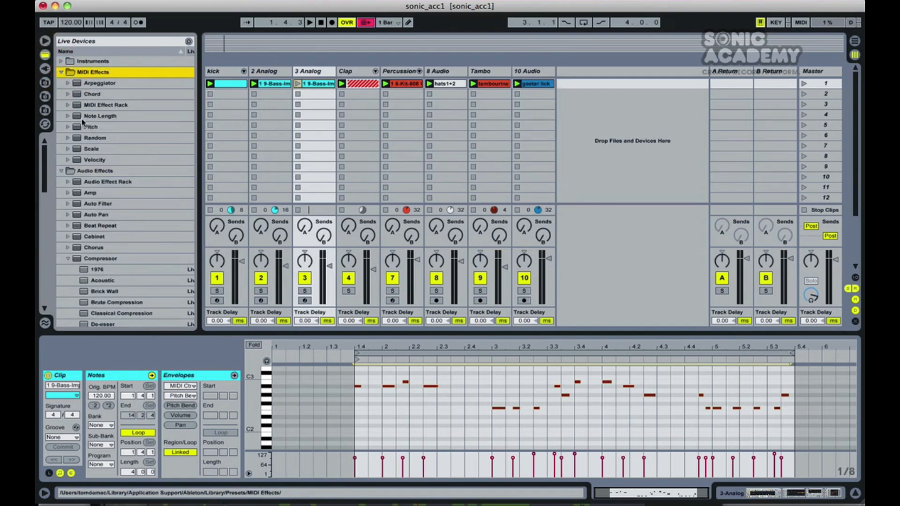
click(68, 127)
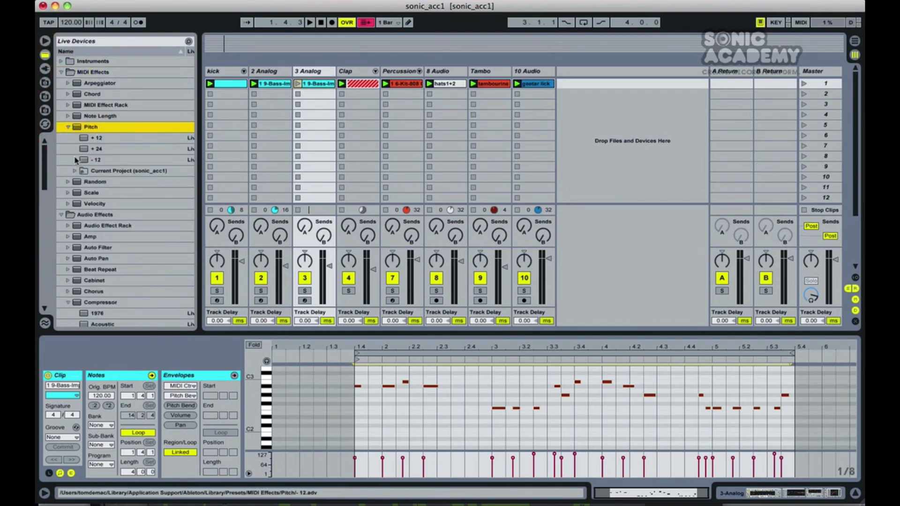
click(69, 126)
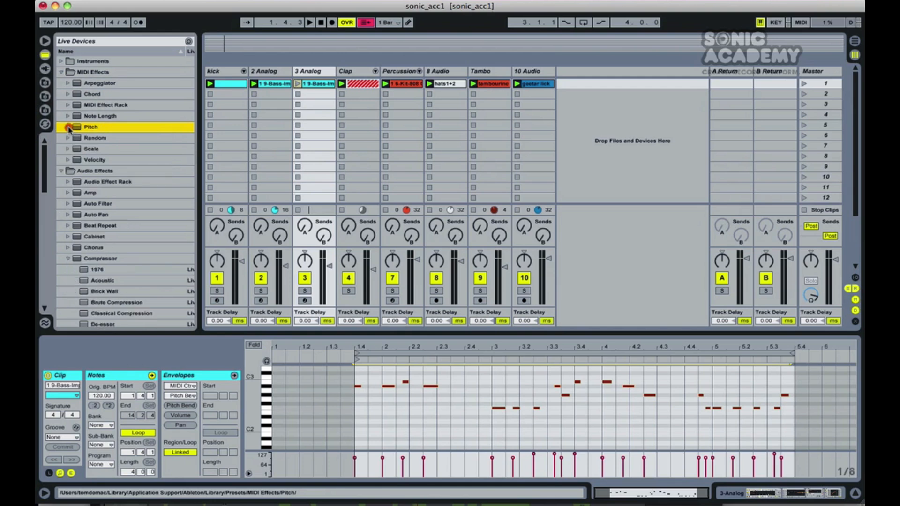
- Launch the bass clip on the 3 Analog track with the mix and display the track's device chain
click(318, 73)
click(298, 84)
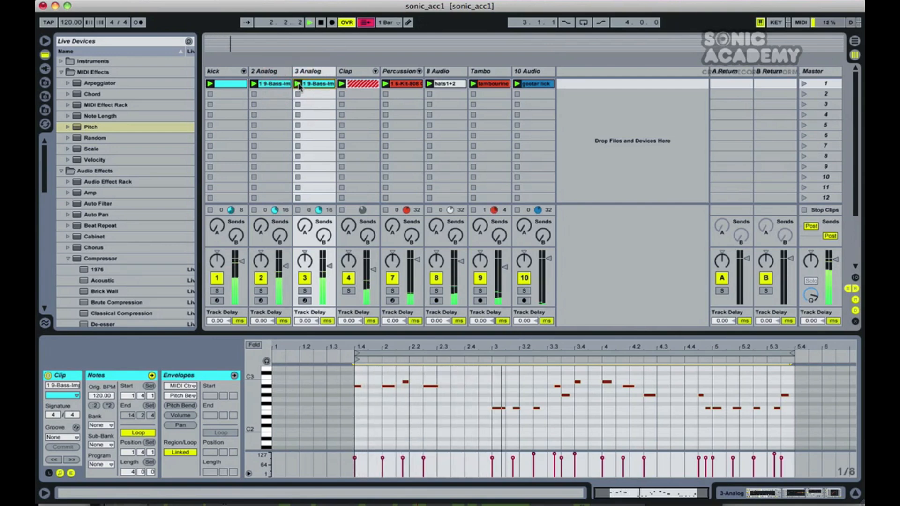
click(311, 71)
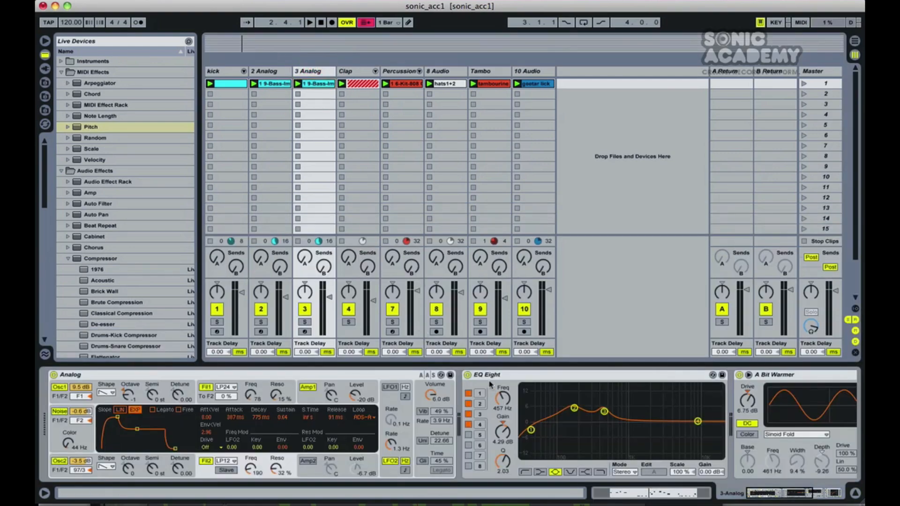
- Reset EQ Eight's band 3 gain to 0.00 dB and lower band 2's gain to 0.71 dB on the 3 Analog track
click(490, 382)
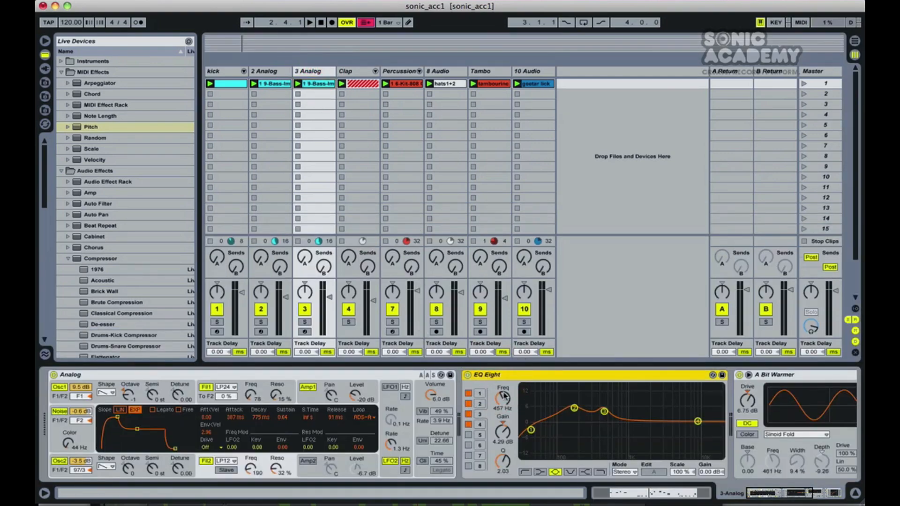
click(503, 430)
key(Delete)
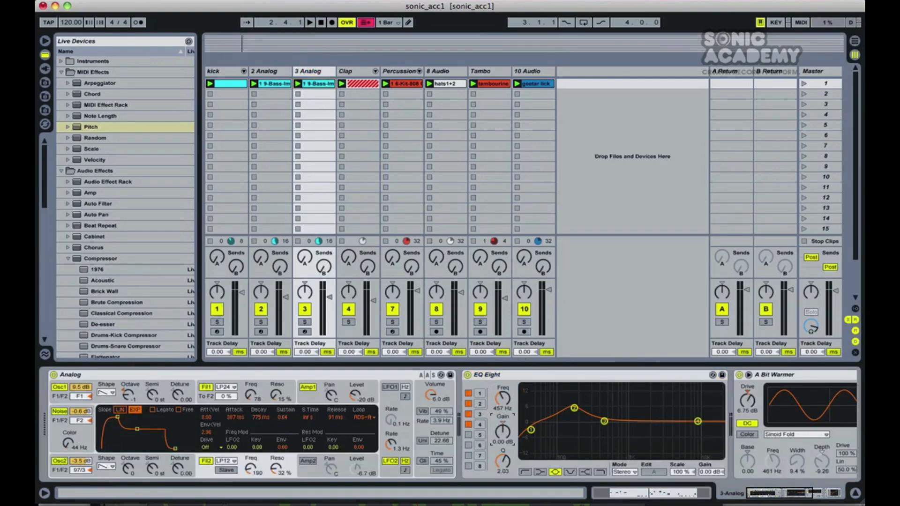
click(479, 403)
drag(503, 432, 503, 437)
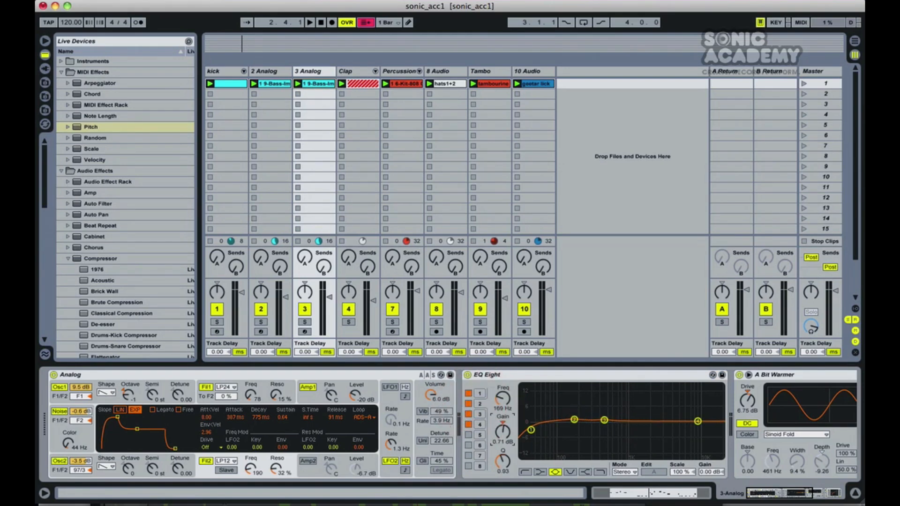
- Raise the low-cut frequency of EQ Eight's band 1 to 160 Hz while playing the 3 Analog track soloed
click(480, 394)
drag(503, 398, 503, 382)
click(304, 322)
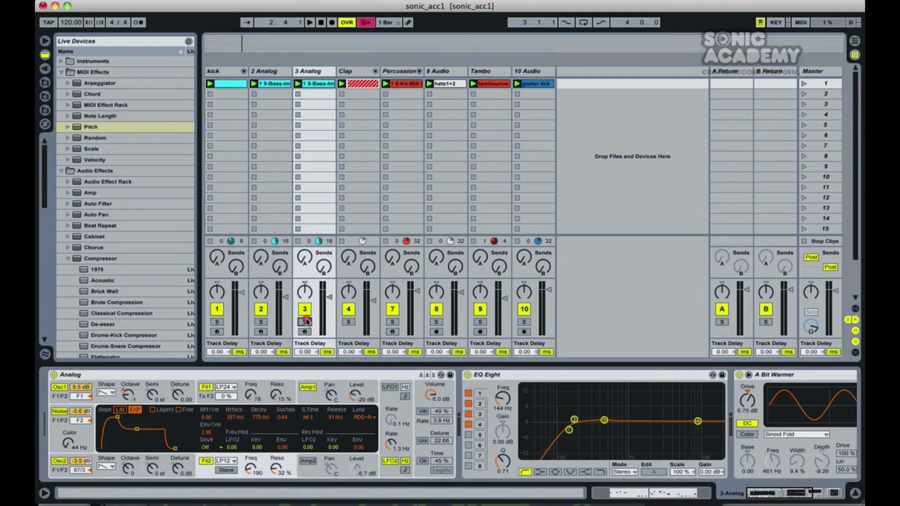
key(space)
drag(504, 402, 504, 402)
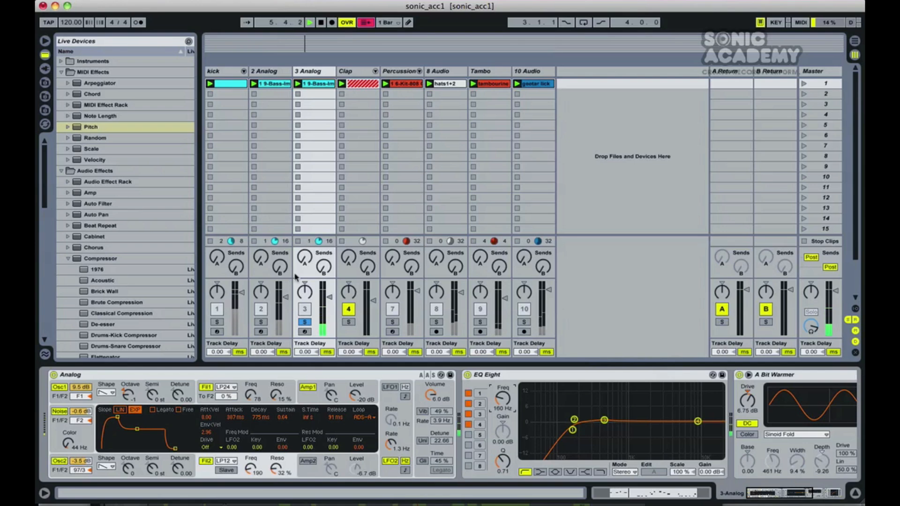
- Sweep a narrow boost with EQ Eight's band 2 and set it to 351 Hz with 3.10 dB gain and a Q of 0.93
click(485, 406)
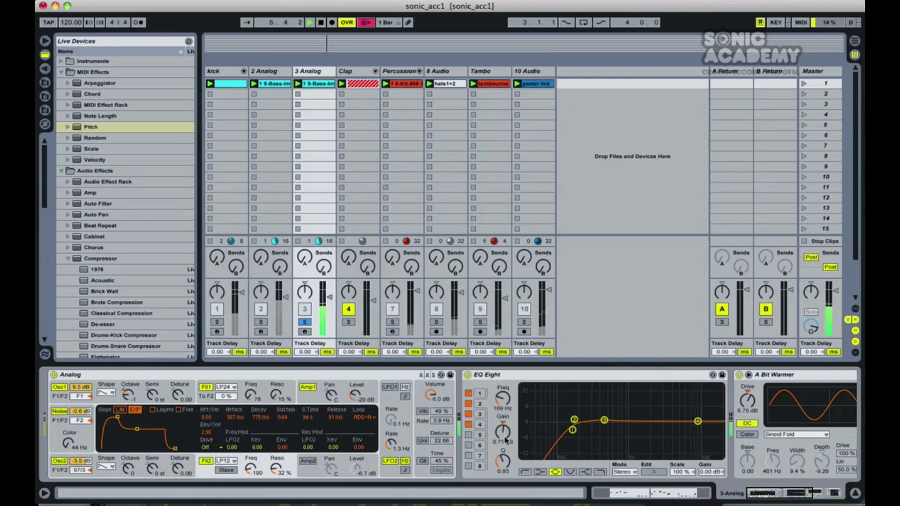
drag(502, 431, 502, 412)
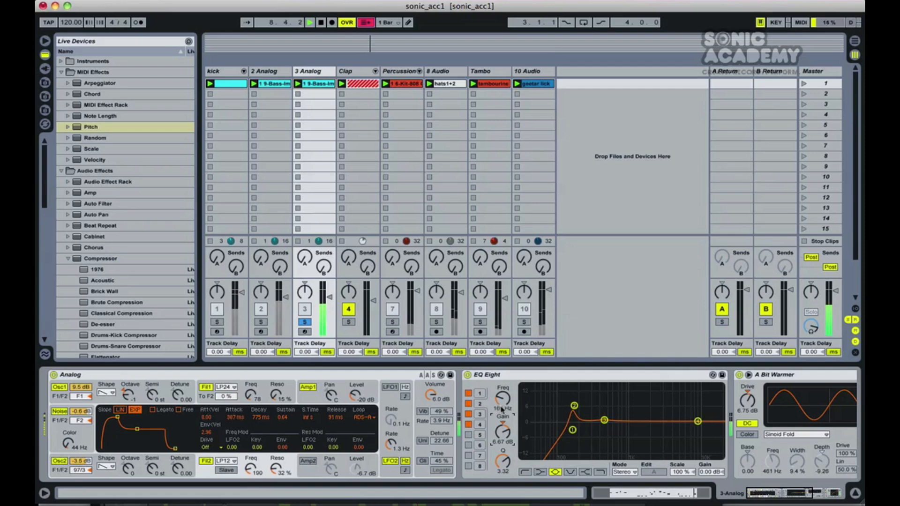
drag(502, 462, 503, 386)
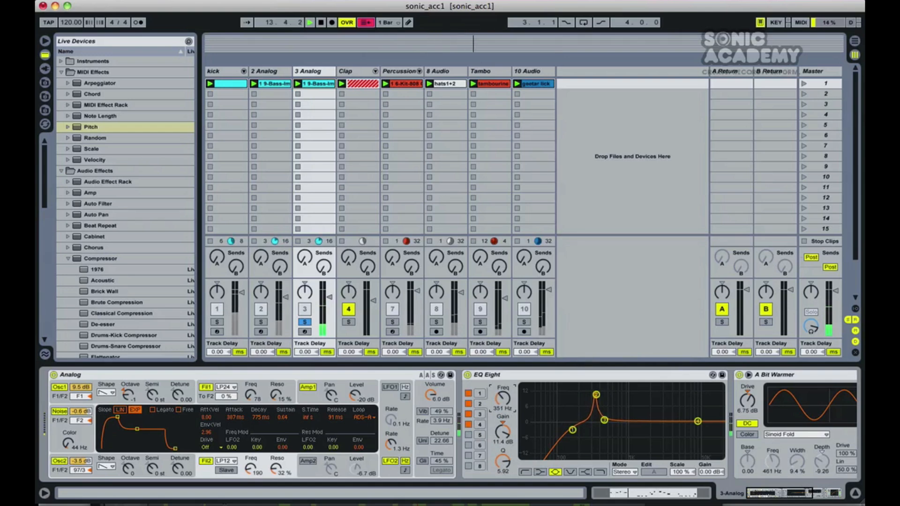
drag(502, 462, 503, 474)
mouse_move(502, 441)
mouse_down()
mouse_move(502, 450)
mouse_move(501, 435)
mouse_up()
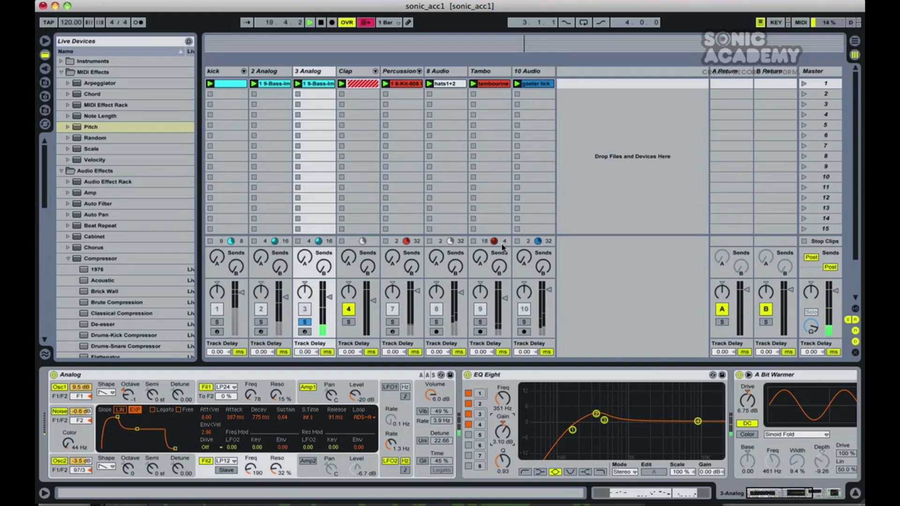
- Set the Filter 1 frequency envelope amount to 2.74 in 3 Analog's synth and hear it with the 2 Analog track also soloed
click(321, 74)
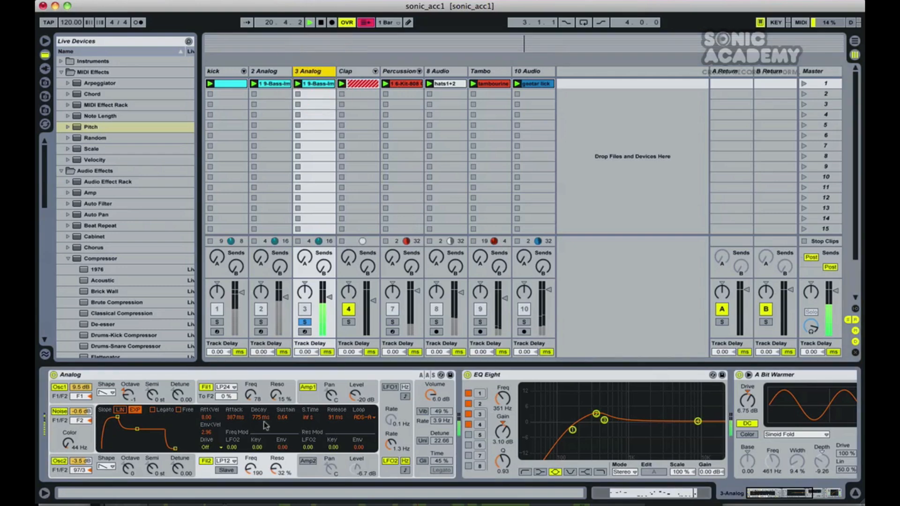
click(260, 382)
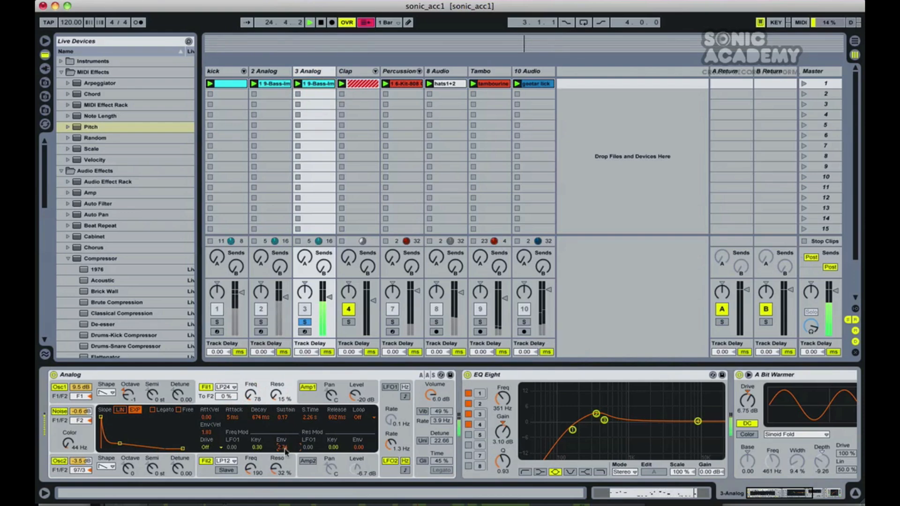
click(261, 322)
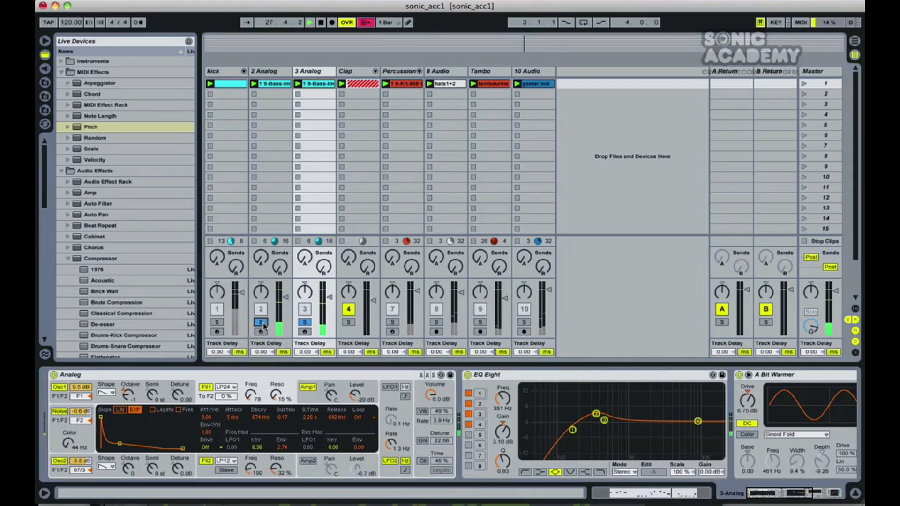
key(space)
- Insert the Utility Mono preset between Analog and EQ Eight on the 2 Analog track
click(280, 74)
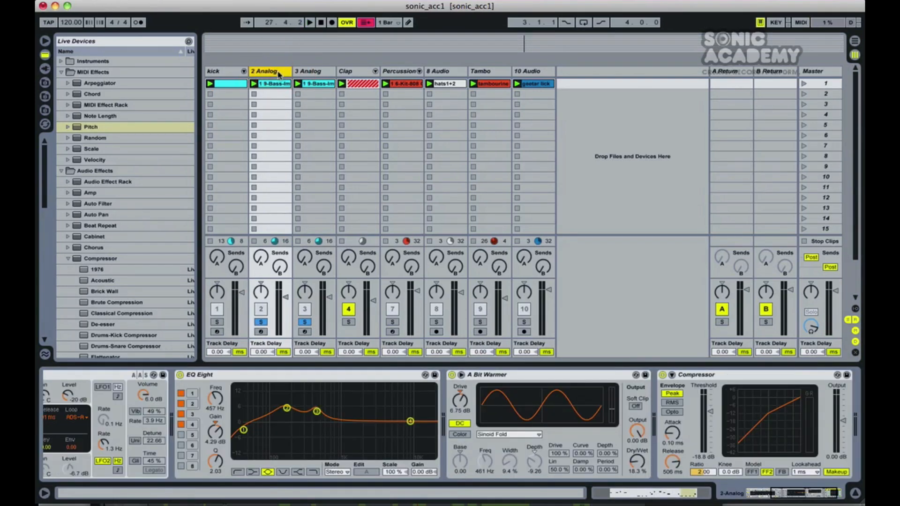
scroll(435, 400, left, 5)
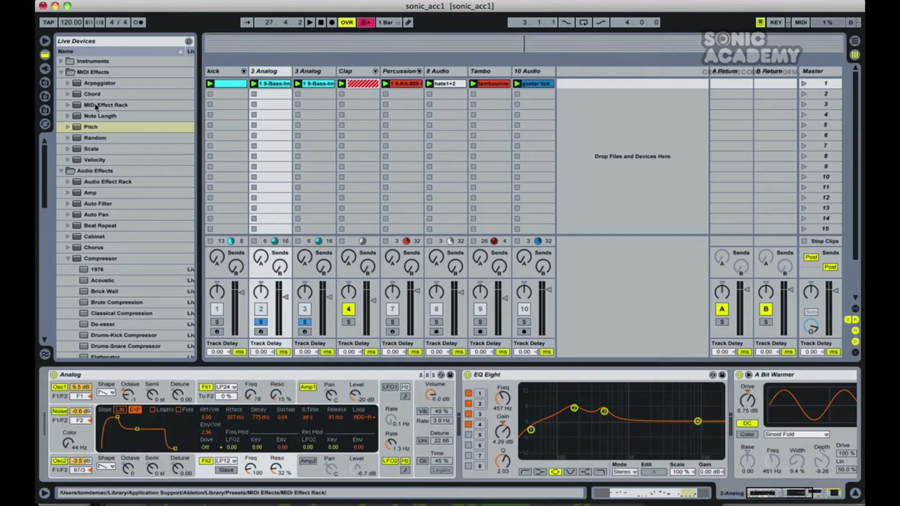
scroll(103, 224, down, 15)
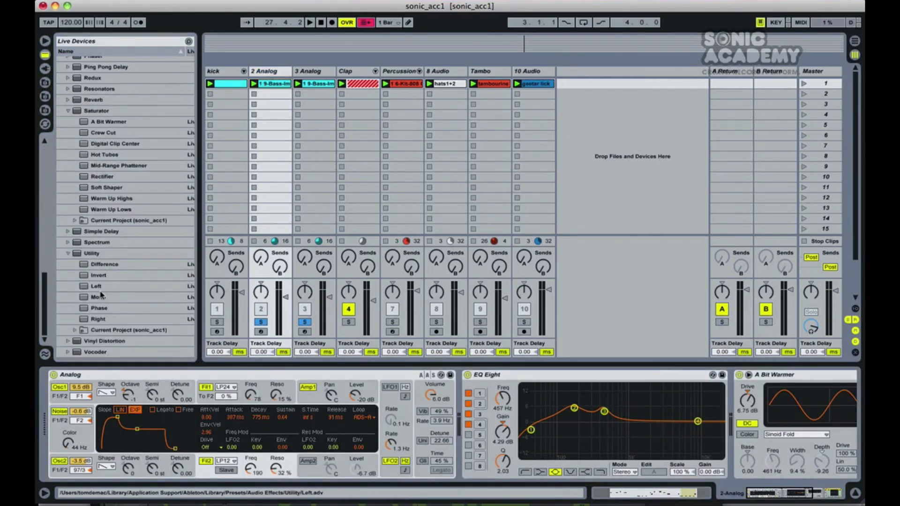
drag(99, 297, 458, 378)
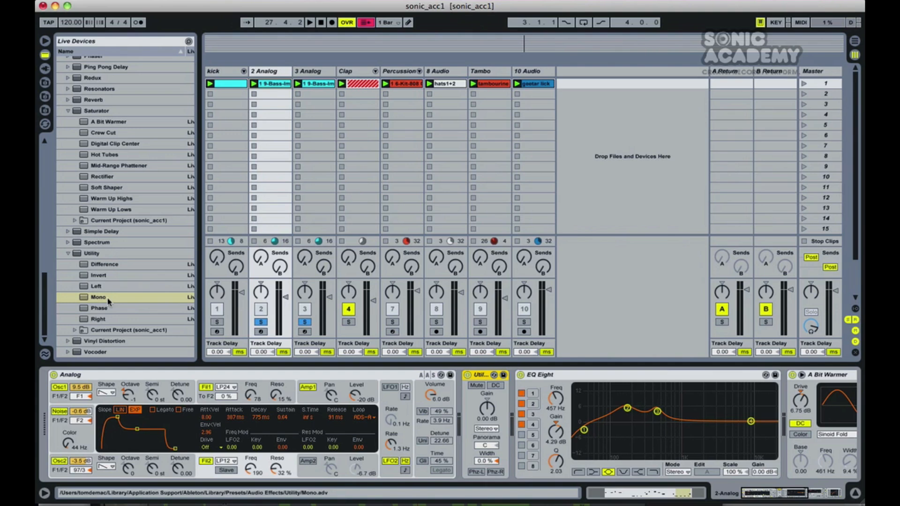
- Compare the two bass layers by playing 2 Analog soloed and 3 Analog soloed in turn
click(261, 322)
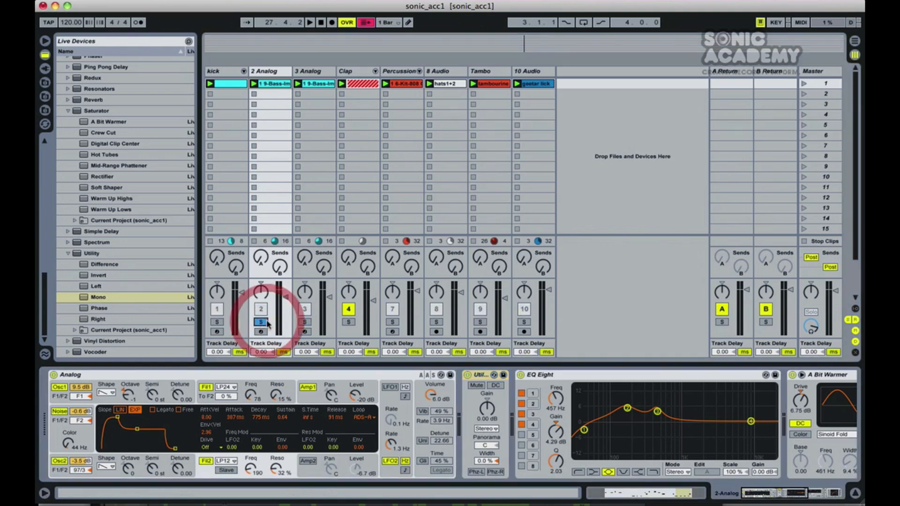
key(space)
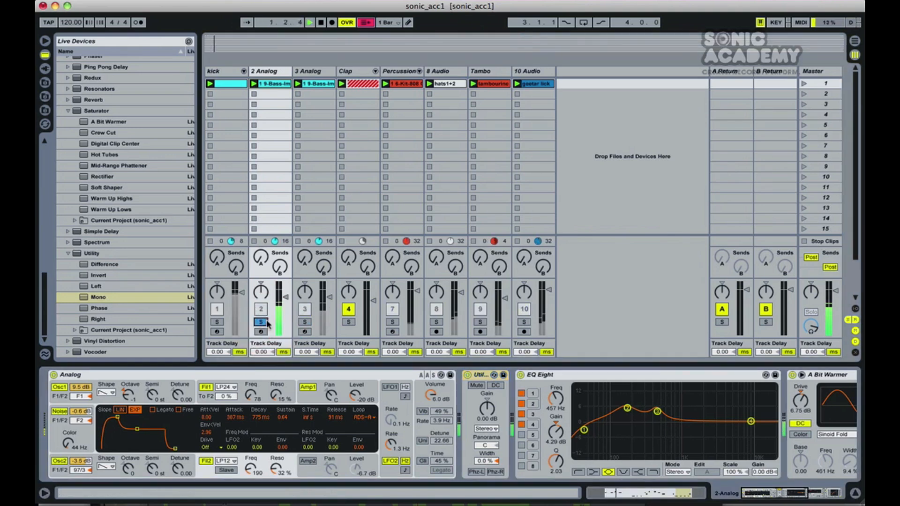
key(space)
click(305, 71)
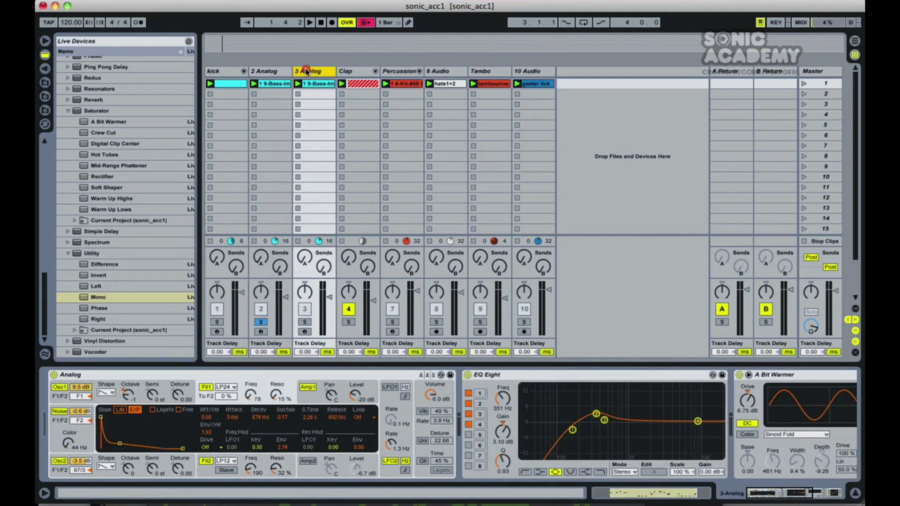
key(space)
click(304, 322)
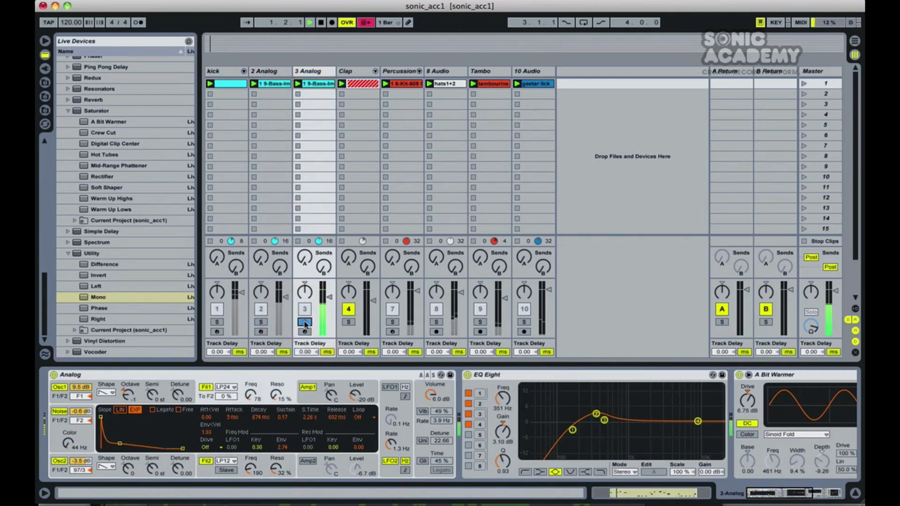
key(space)
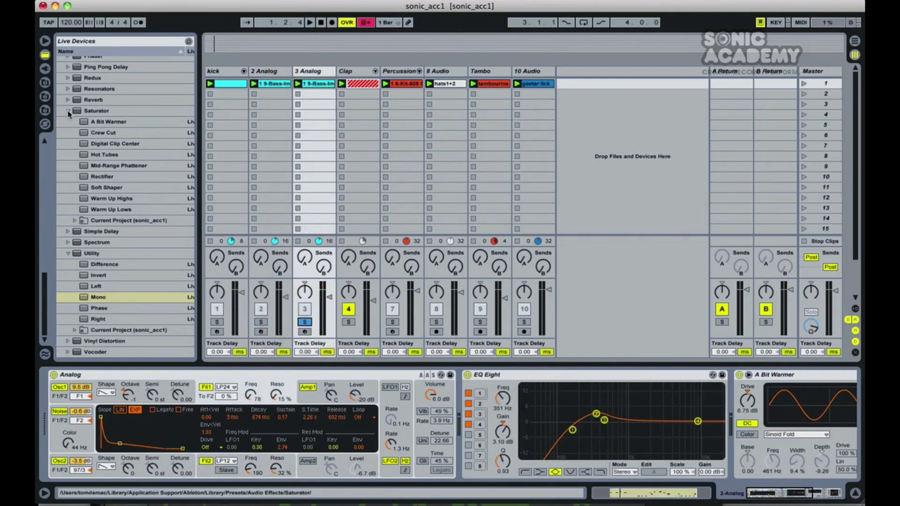
- Insert a Chorus effect between EQ Eight and the A Bit Warmer Saturator on the 3 Analog track
click(68, 111)
click(68, 143)
scroll(67, 146, up, 10)
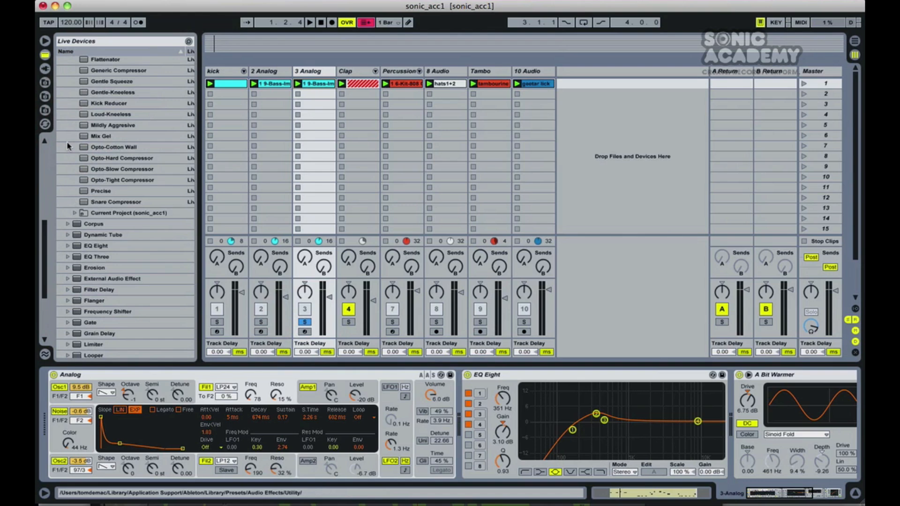
scroll(68, 146, up, 4)
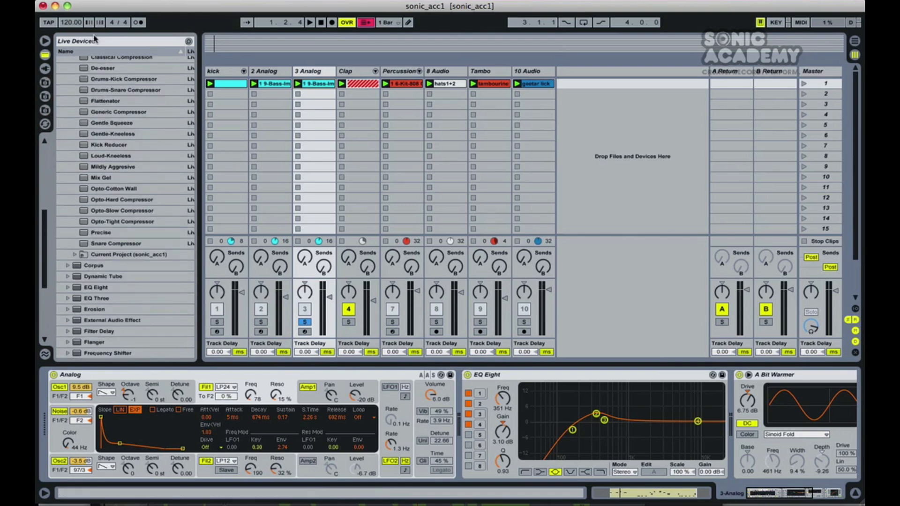
scroll(89, 105, up, 5)
click(70, 126)
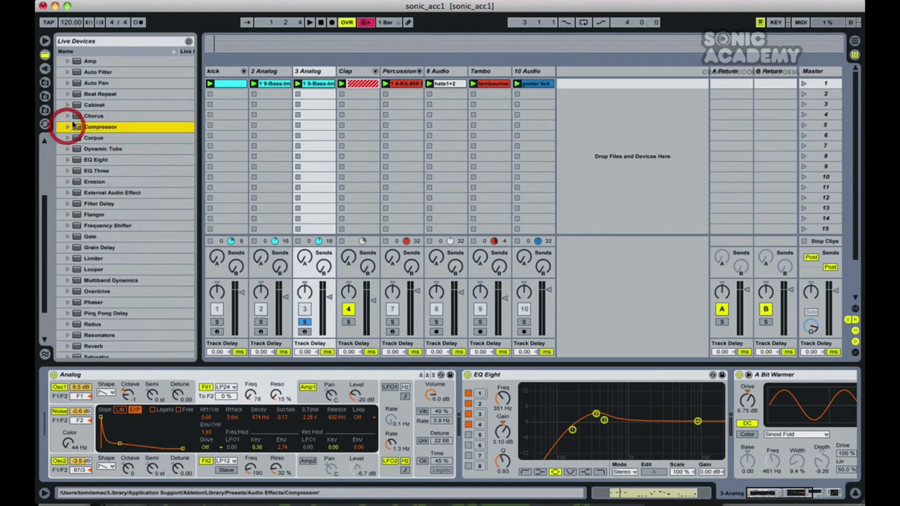
click(90, 117)
drag(89, 118, 707, 380)
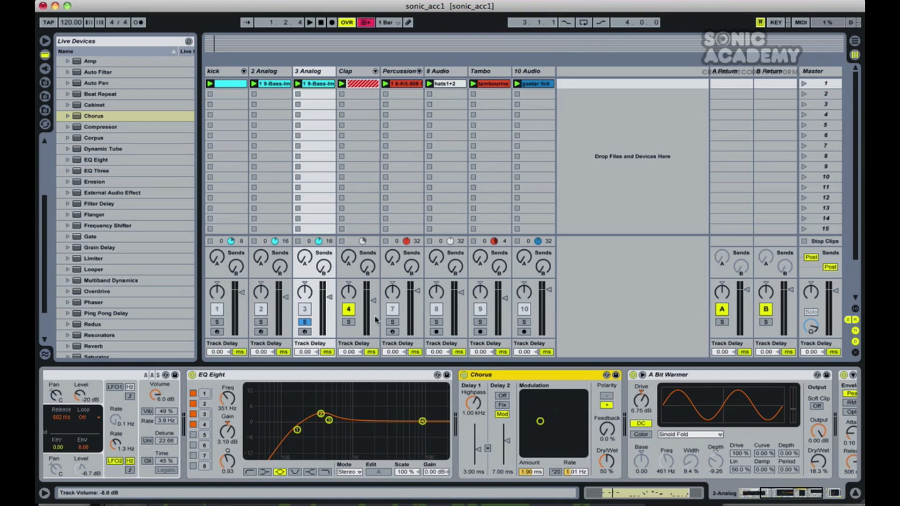
- Play both bass layers soloed together and set the Filter 1 frequency to 54 in 3 Analog's synth
key(space)
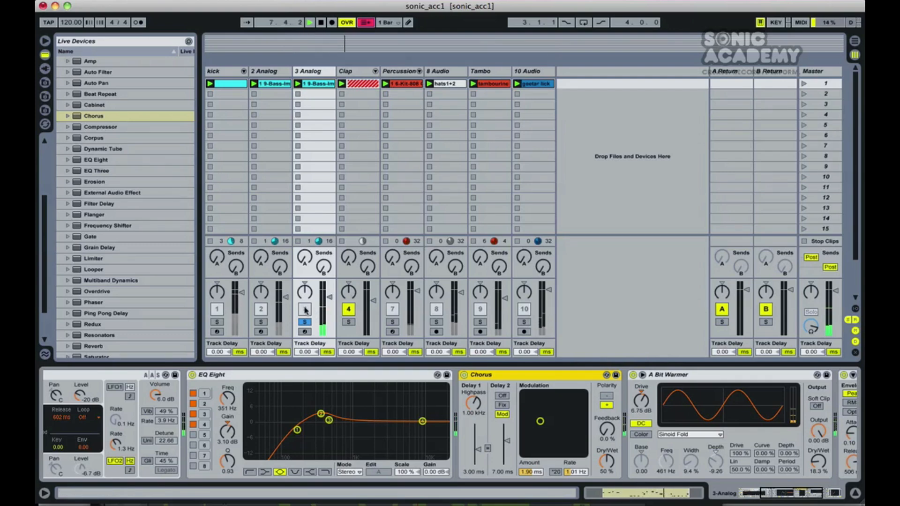
click(261, 321)
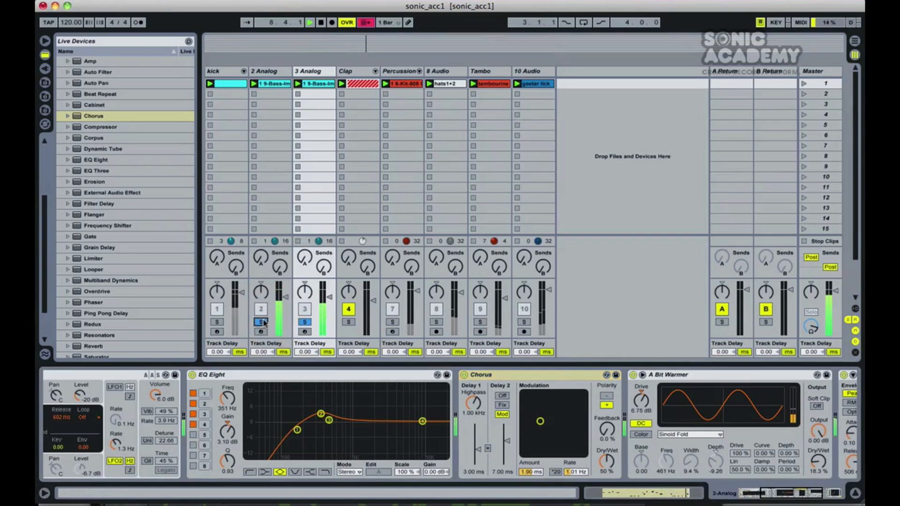
scroll(339, 394, left, 5)
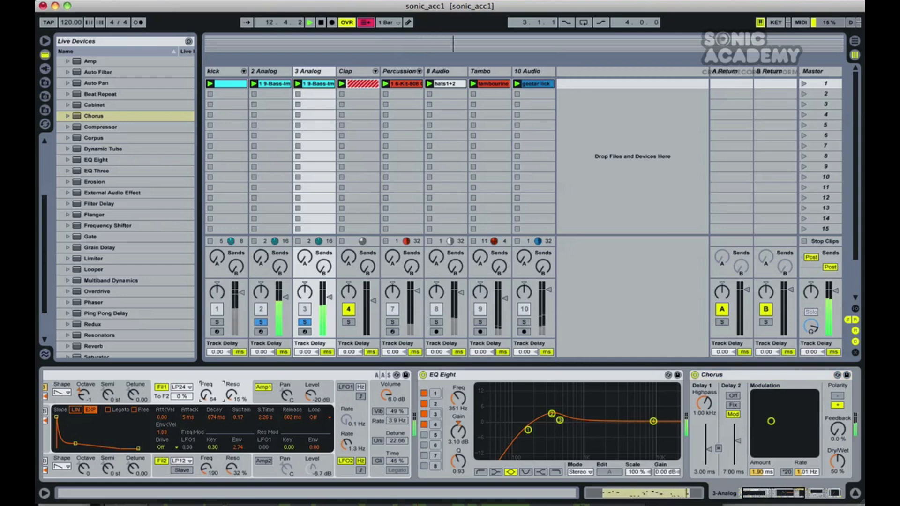
- Pull the 3 Analog track's volume fully down, then blend it back in under 2 Analog at -16.0 dB
click(330, 296)
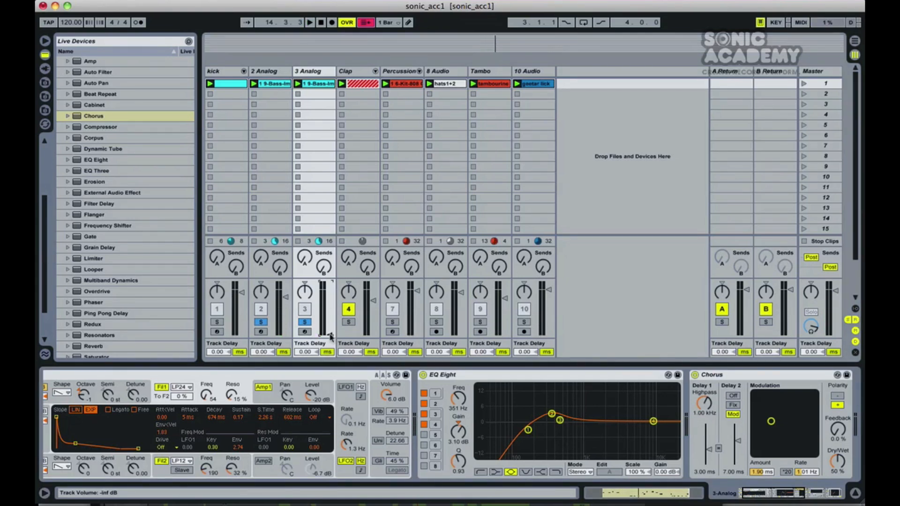
key(space)
drag(330, 335, 330, 334)
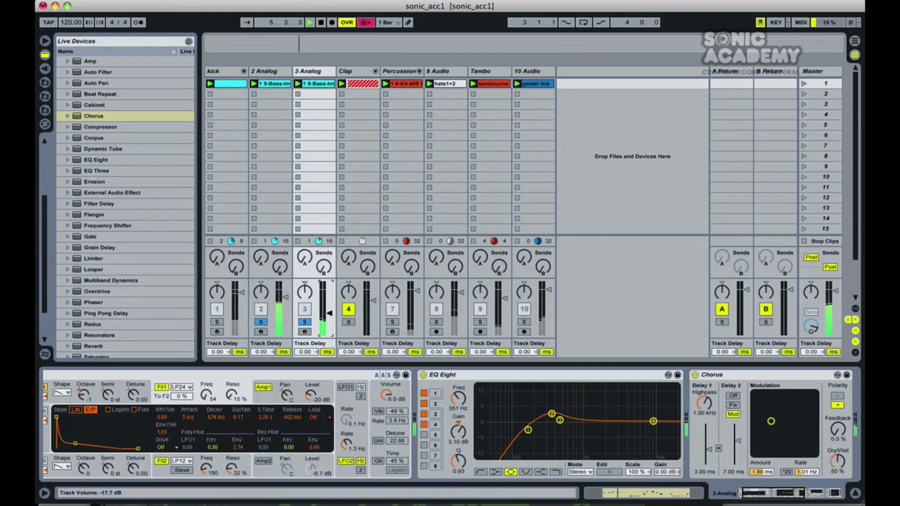
drag(330, 313, 329, 310)
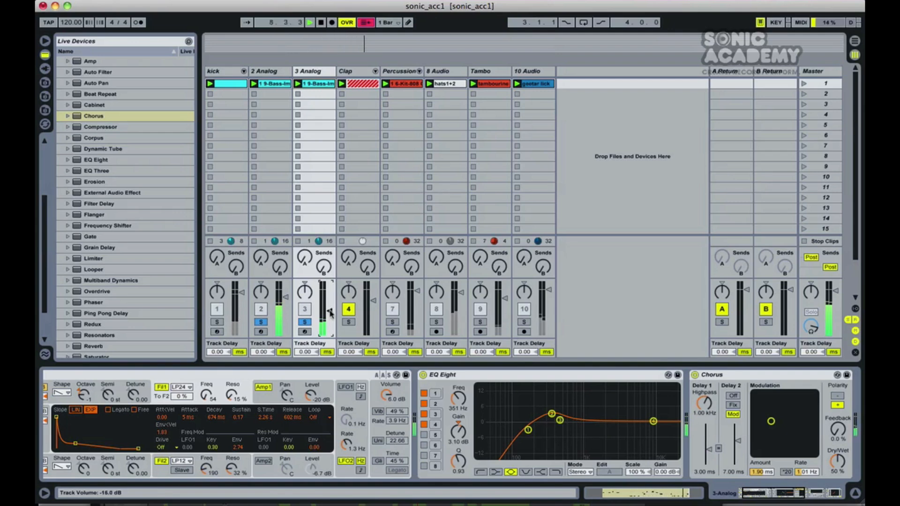
- Group the 2 Analog and 3 Analog tracks and rename the group Bass
right_click(269, 73)
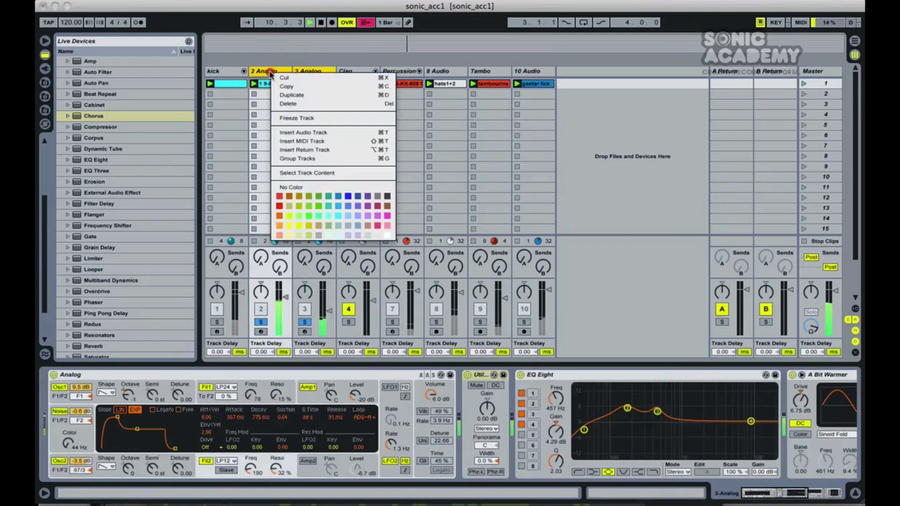
click(295, 162)
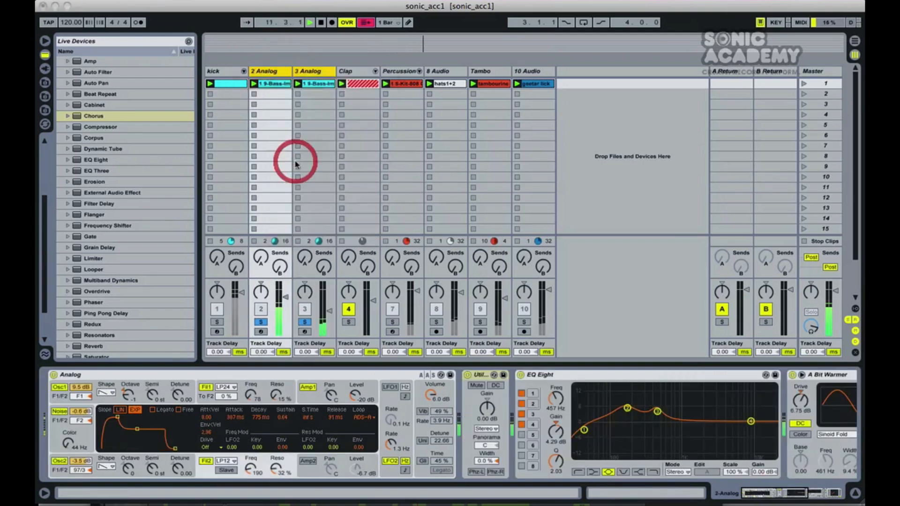
right_click(269, 71)
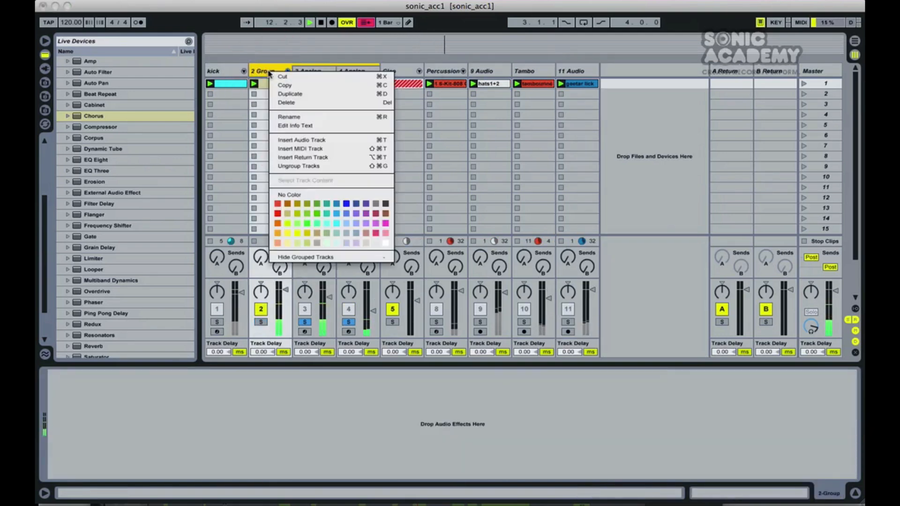
click(293, 117)
text(Ba)
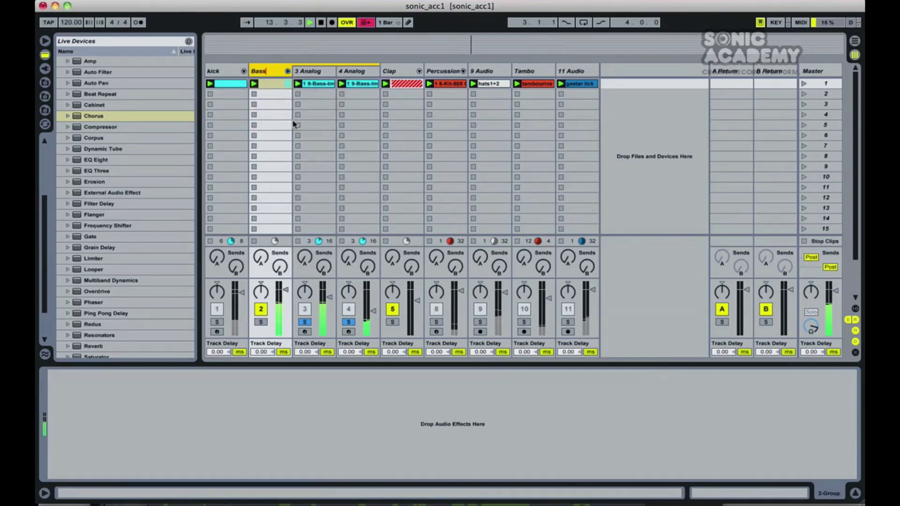
text(ss)
- Add a Compressor to the Bass group with 0.03 ms attack, 393 ms release and a -34.5 dB threshold
click(96, 126)
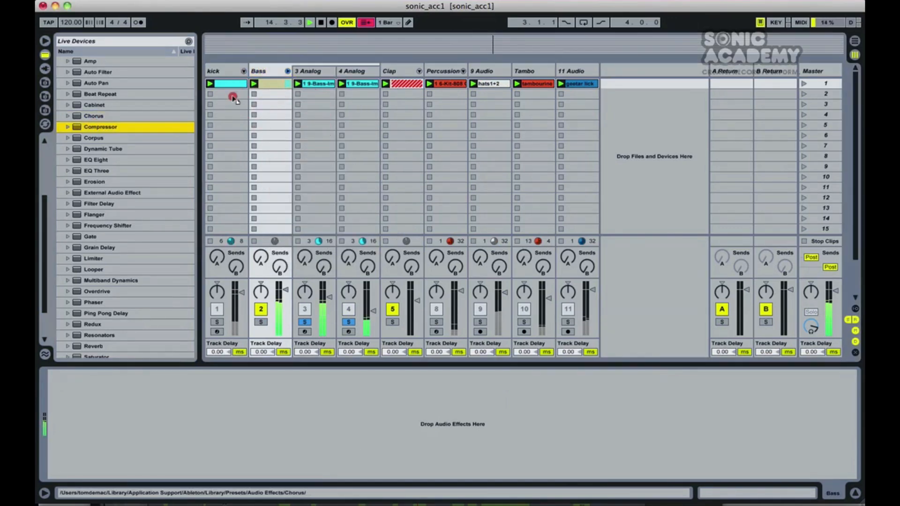
click(269, 70)
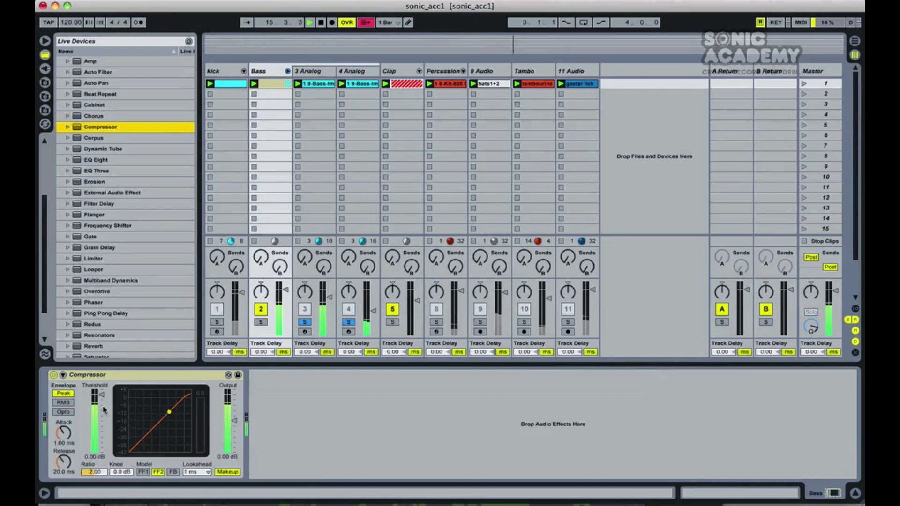
drag(63, 432, 64, 460)
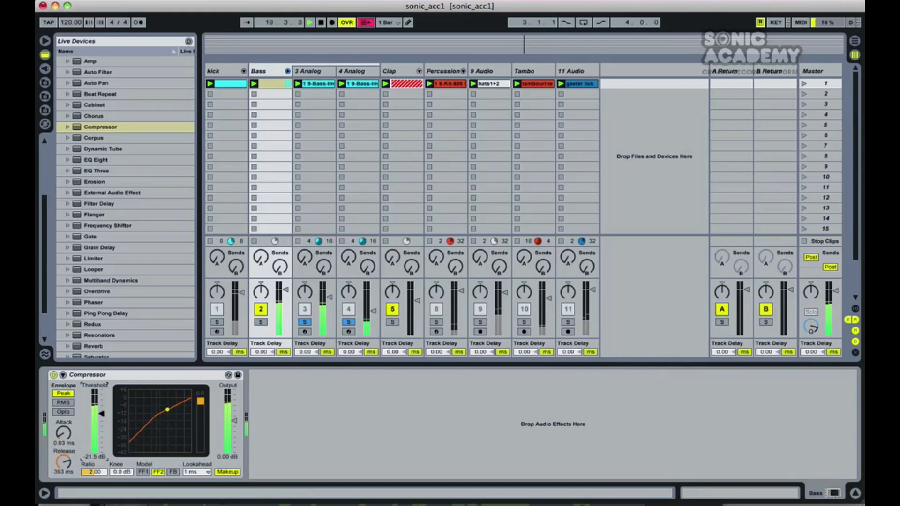
drag(101, 395, 101, 423)
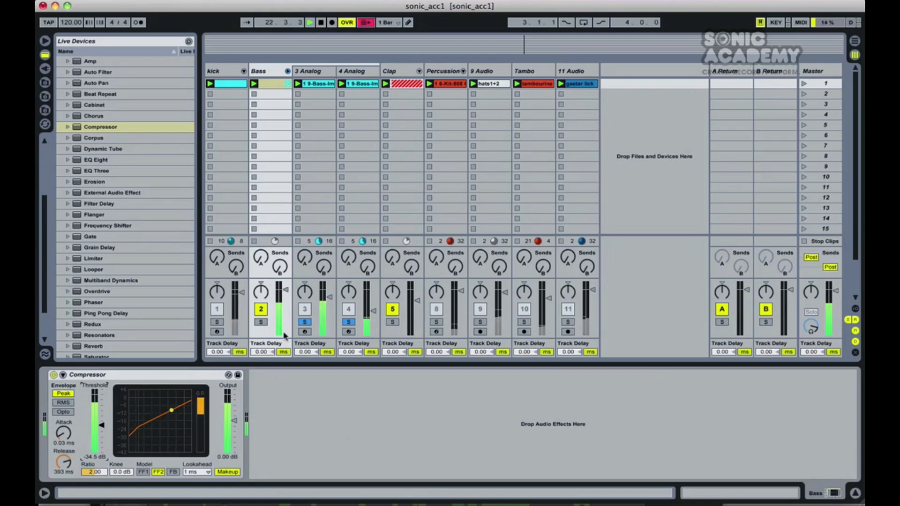
- Unsolo both bass layers to hear the full mix and set the Bass group's volume to 1.4 dB
click(305, 322)
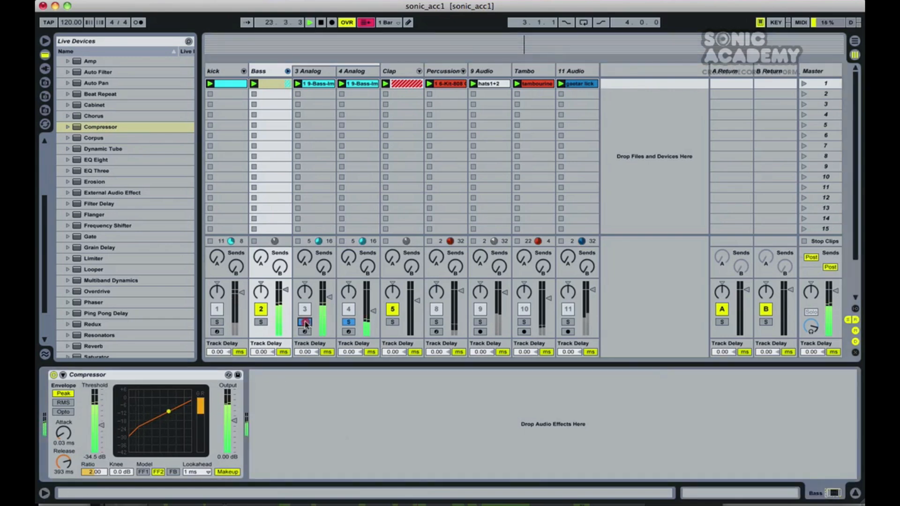
click(305, 323)
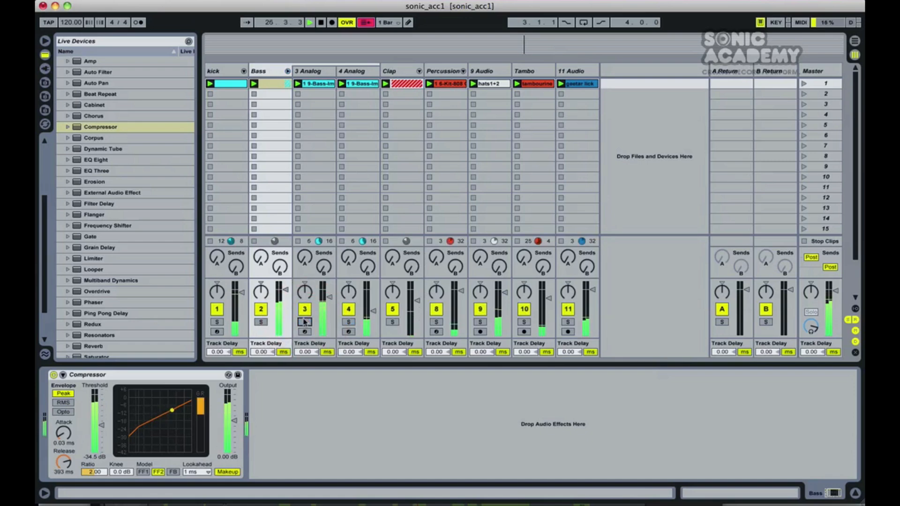
drag(286, 290, 286, 288)
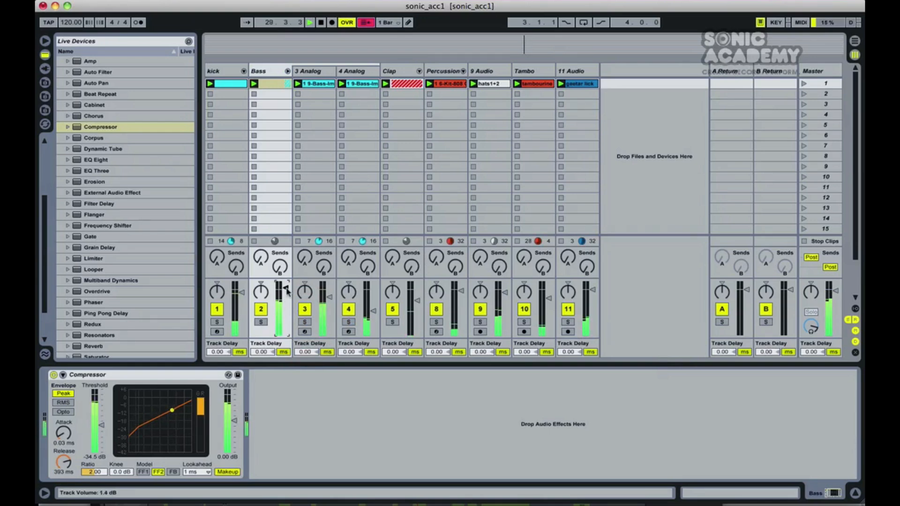
key(space)
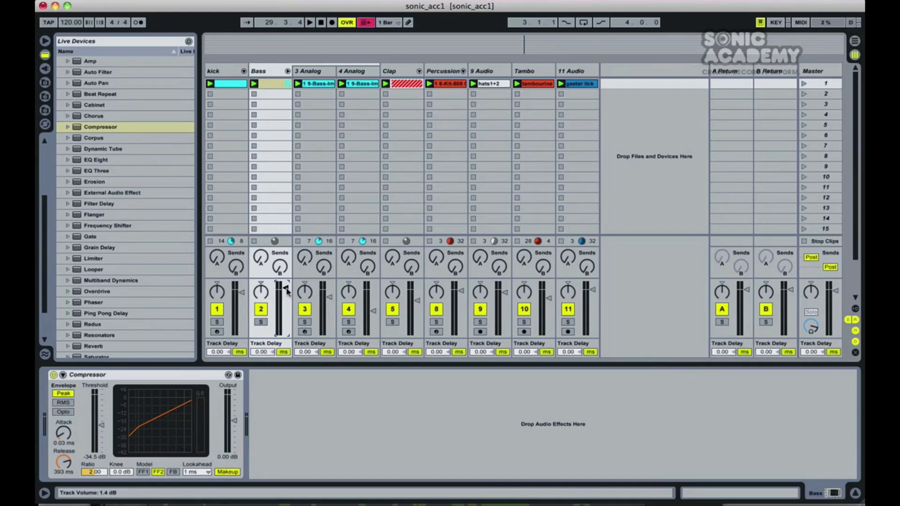